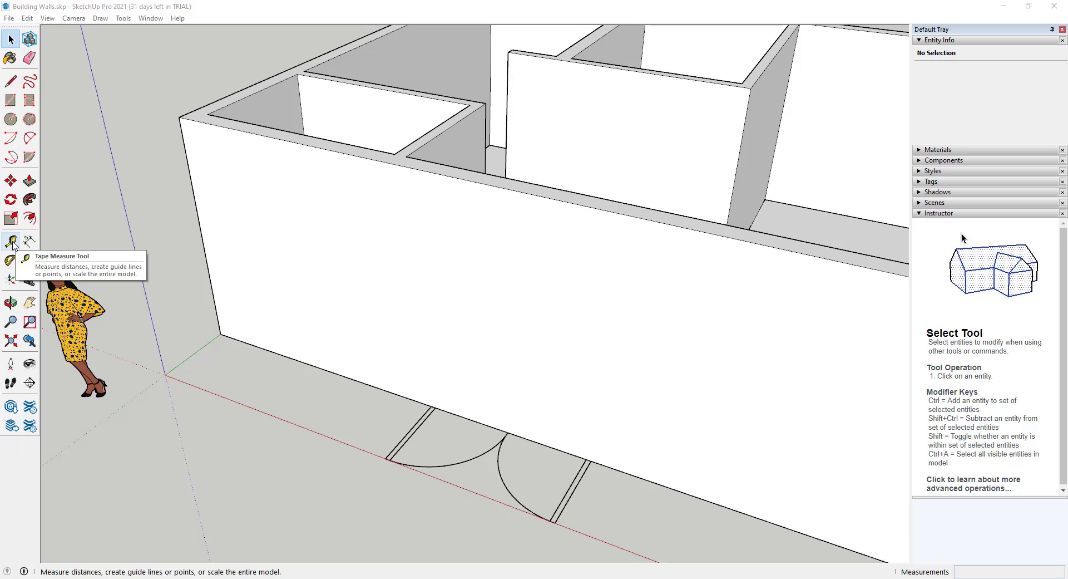
# Try to place a vertical guide 9' 8" from the wall's corner edge, aligned with the nearer jamb of the double door in the plan
pyautogui.click(12, 244)
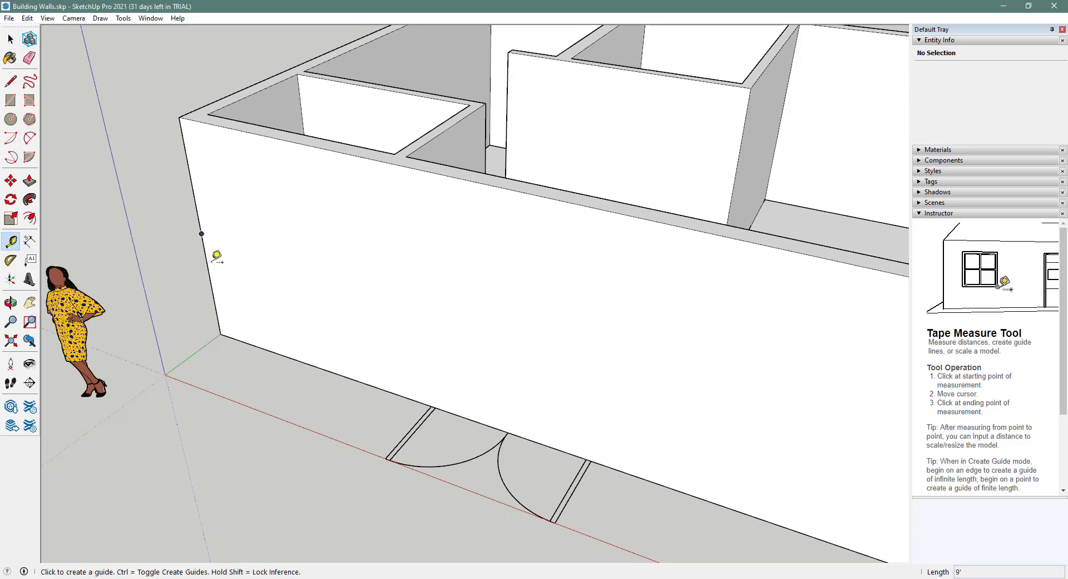
pyautogui.click(201, 233)
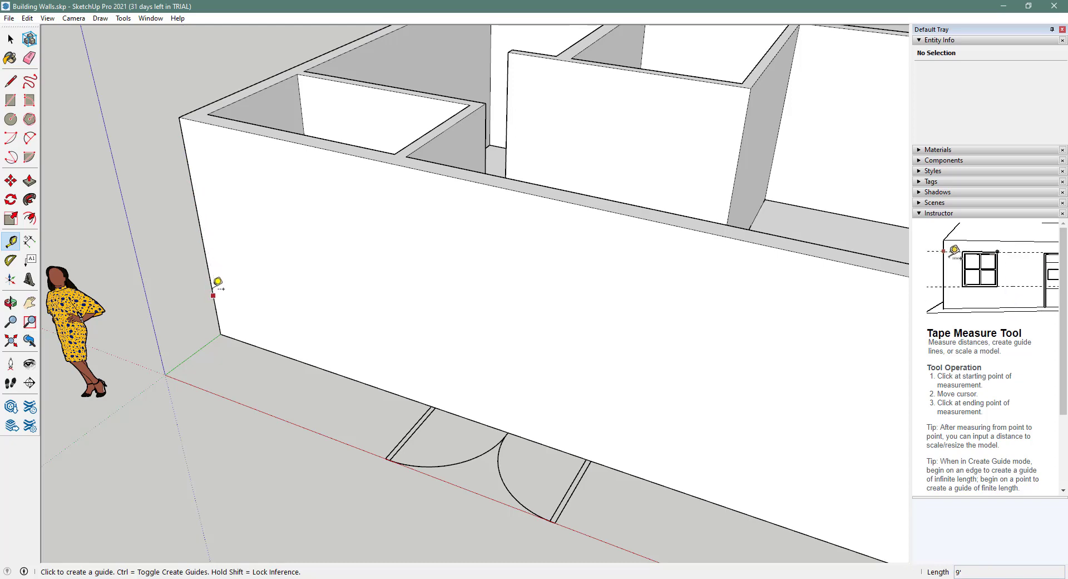
pyautogui.click(202, 234)
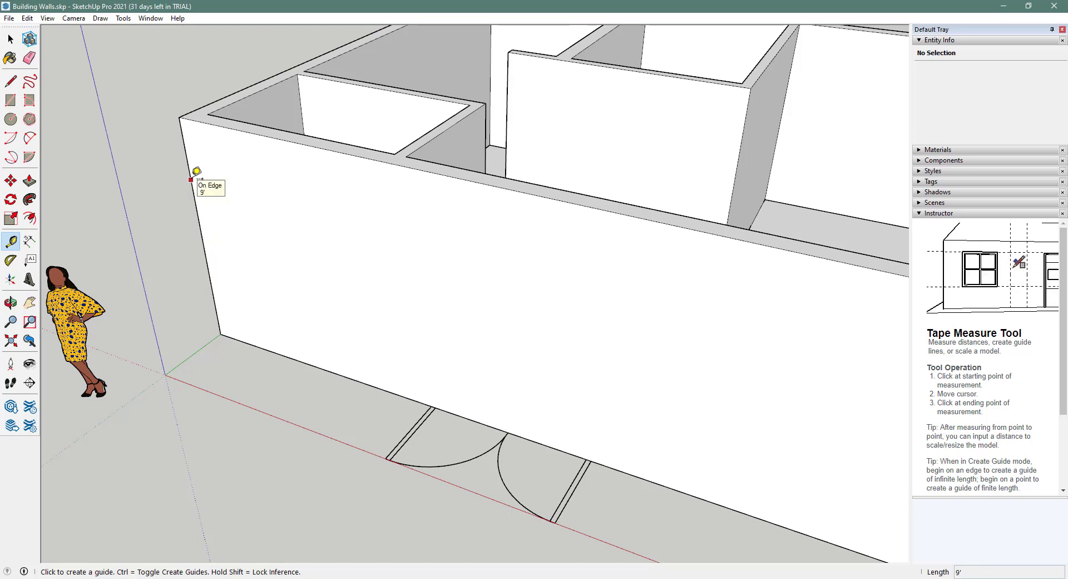
pyautogui.click(200, 179)
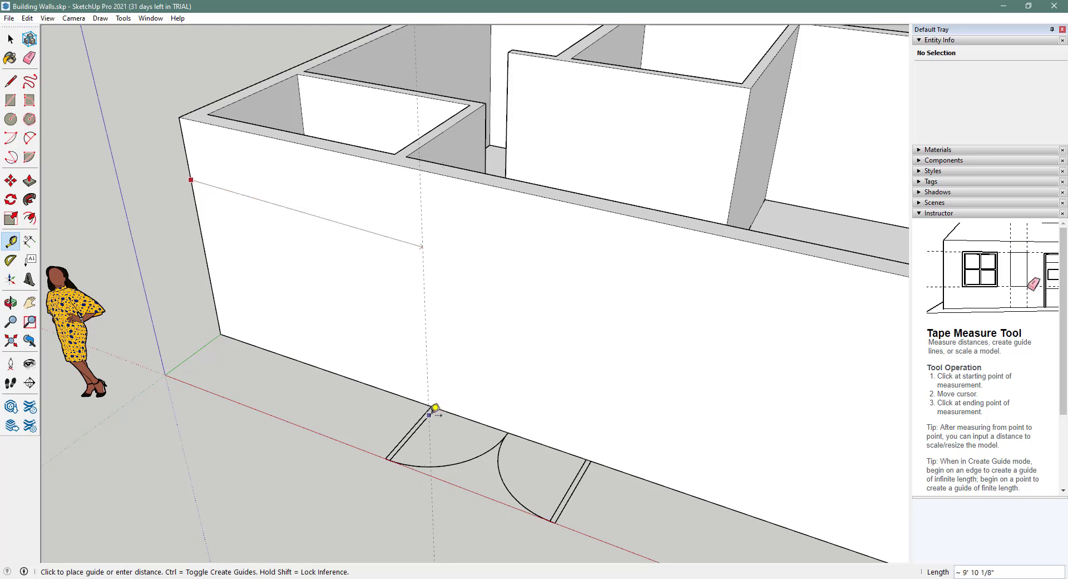
pyautogui.scroll(8, 435, 407)
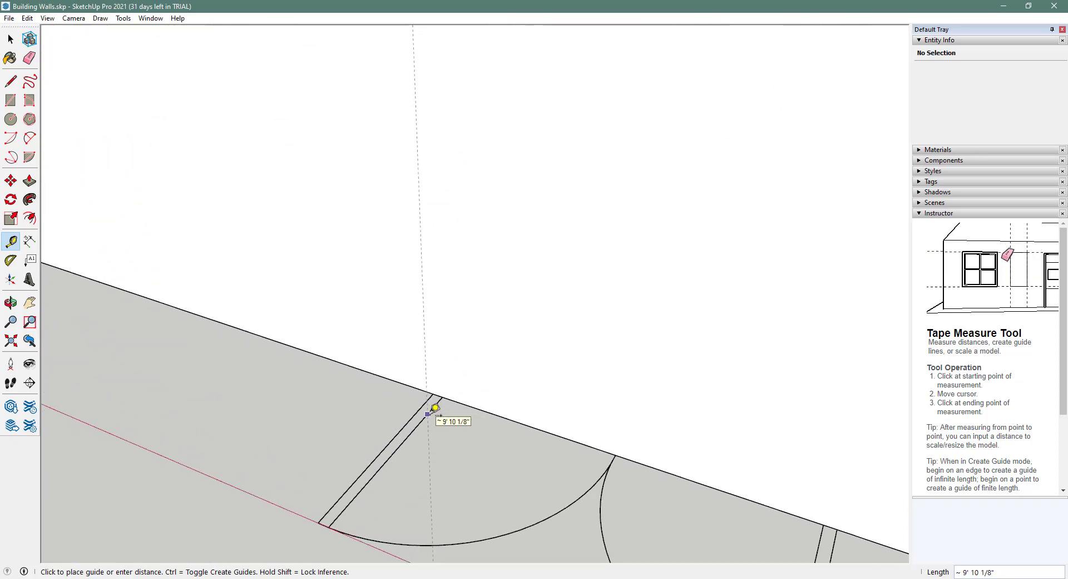
pyautogui.scroll(2, 435, 408)
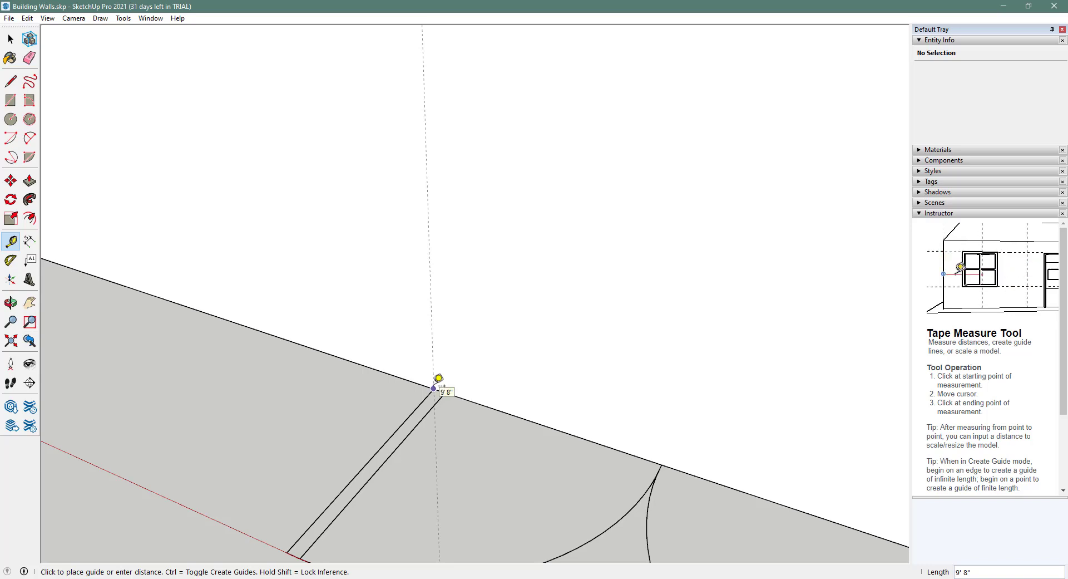
pyautogui.click(434, 388)
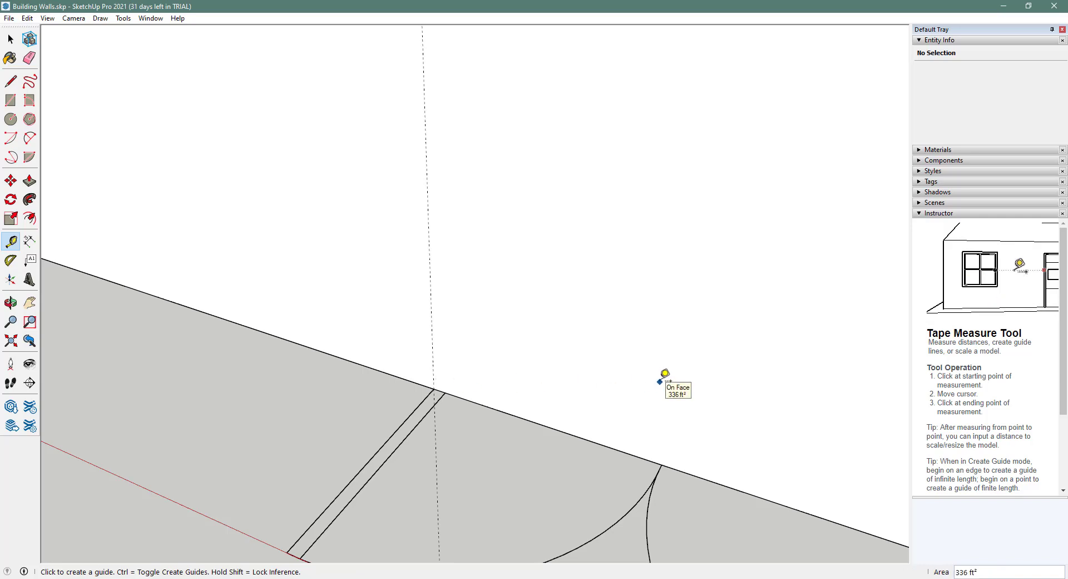
# Place a vertical guide on the front wall, offset from its corner edge to the outer endpoint of the double door's nearer jamb
pyautogui.scroll(-6, 662, 378)
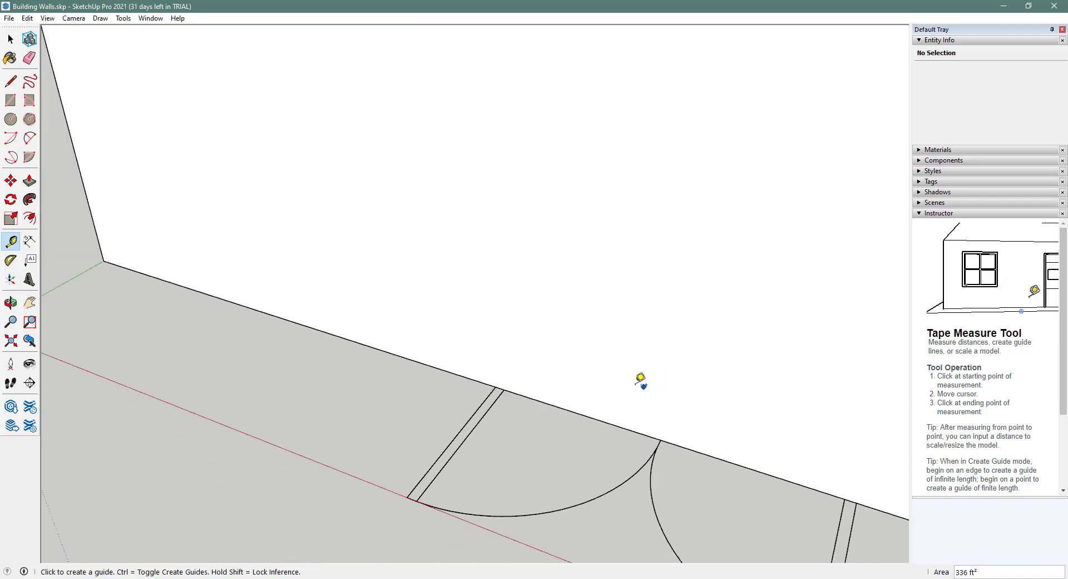
pyautogui.scroll(-1, 540, 365)
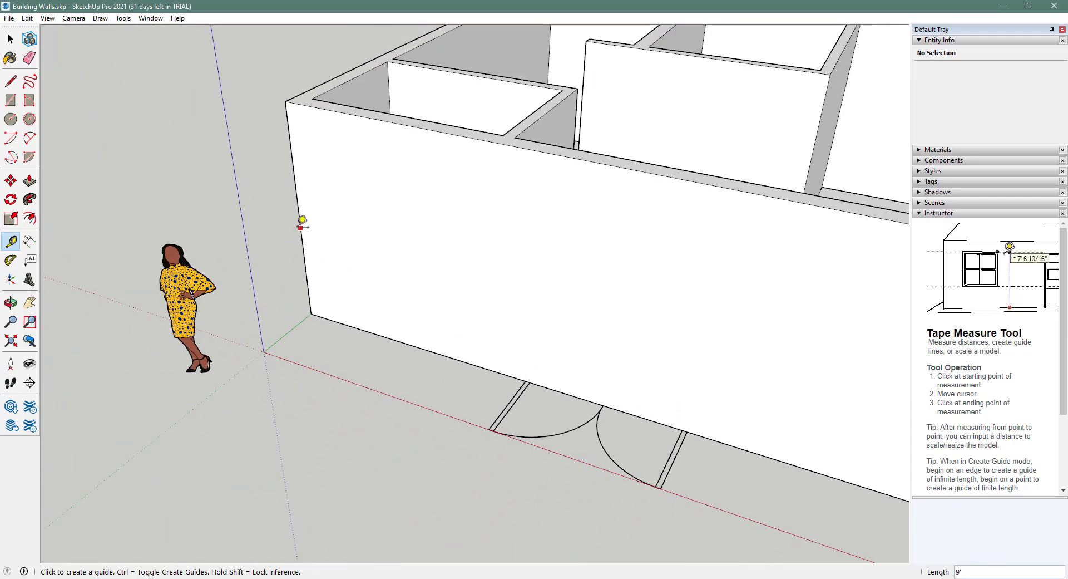
pyautogui.click(301, 215)
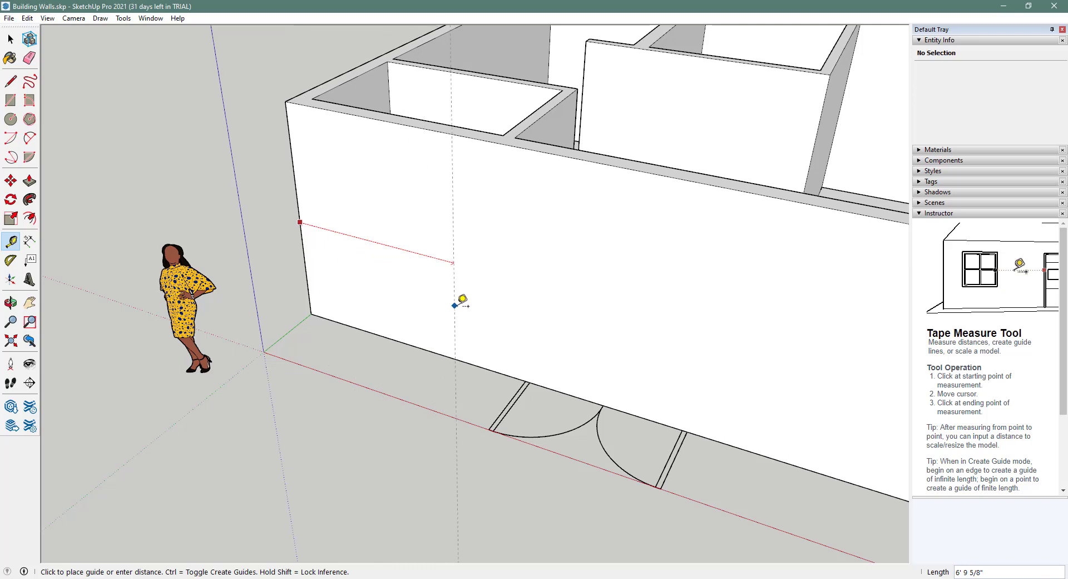
pyautogui.click(531, 372)
pyautogui.scroll(4, 546, 375)
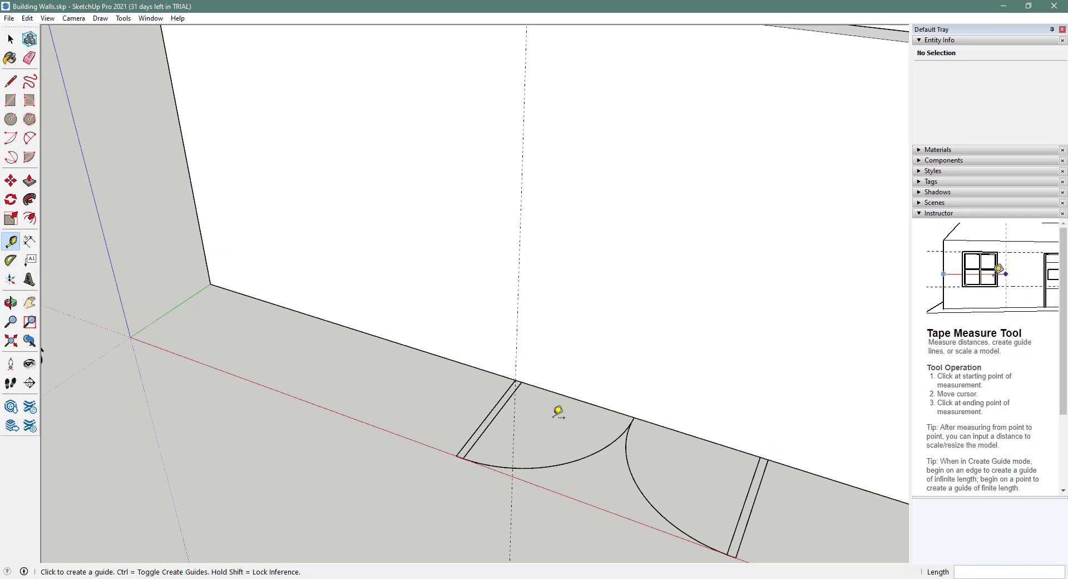
# Try to offset a second vertical guide from the first to the outer endpoint of the farther door jamb, and undo it
pyautogui.click(520, 248)
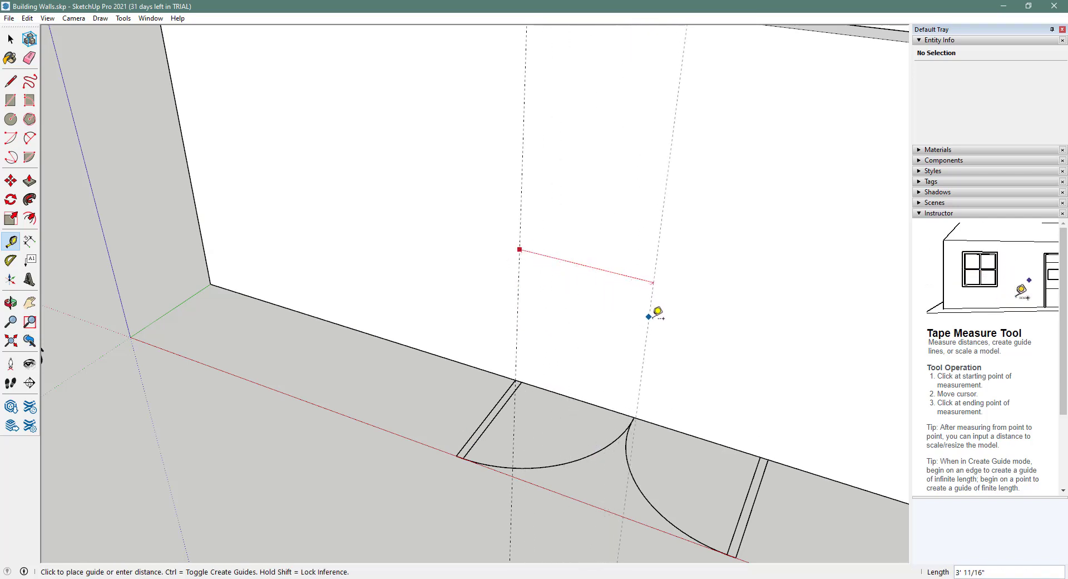
pyautogui.click(774, 453)
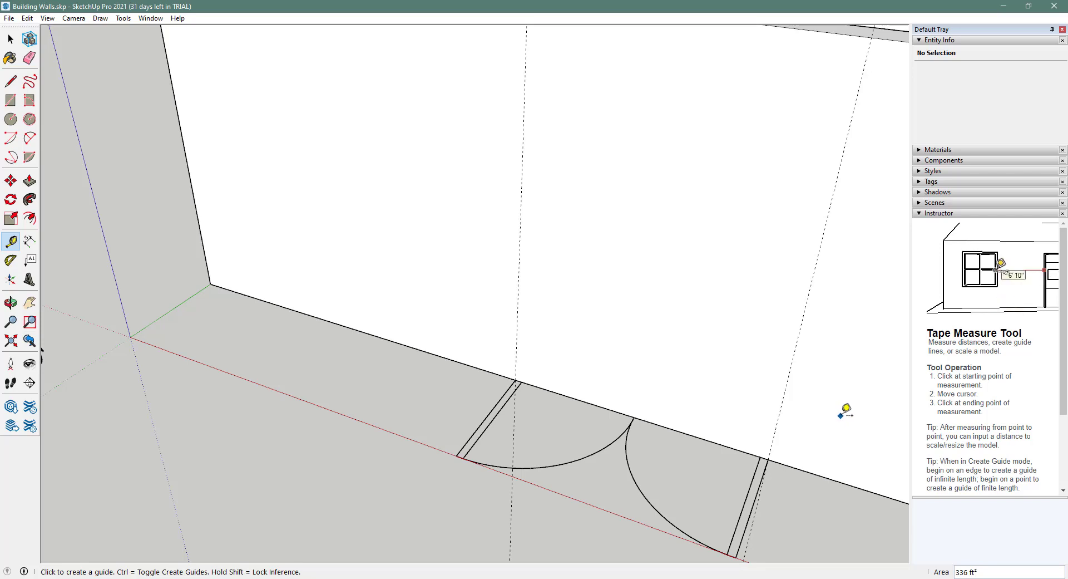
pyautogui.hotkey('ctrl', 'z')
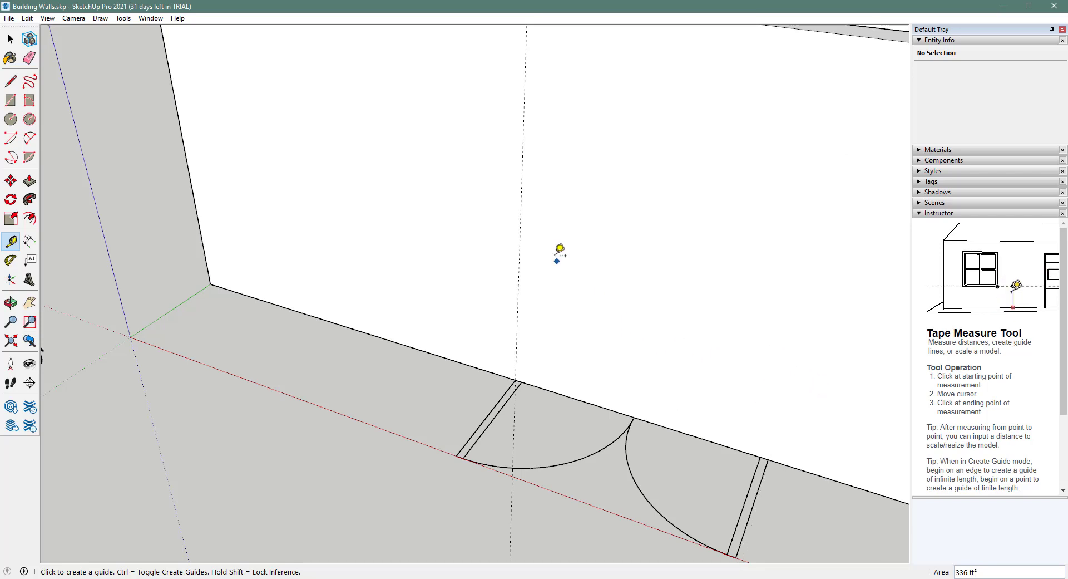
# Place a vertical guide 6' from the first at the farther door jamb and a horizontal guide 6' 8" above the wall's base
pyautogui.click(520, 232)
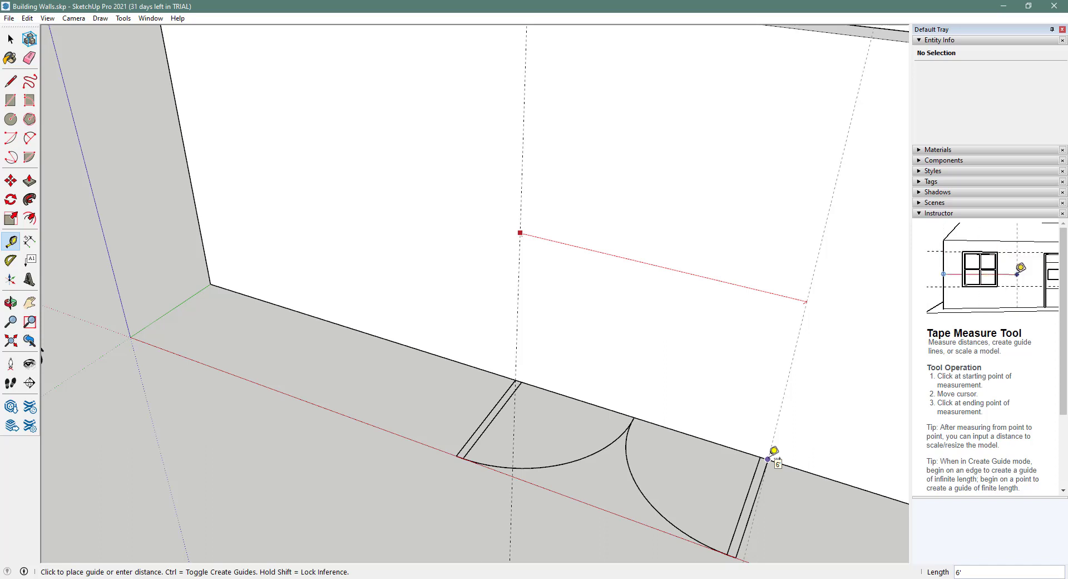
pyautogui.click(774, 450)
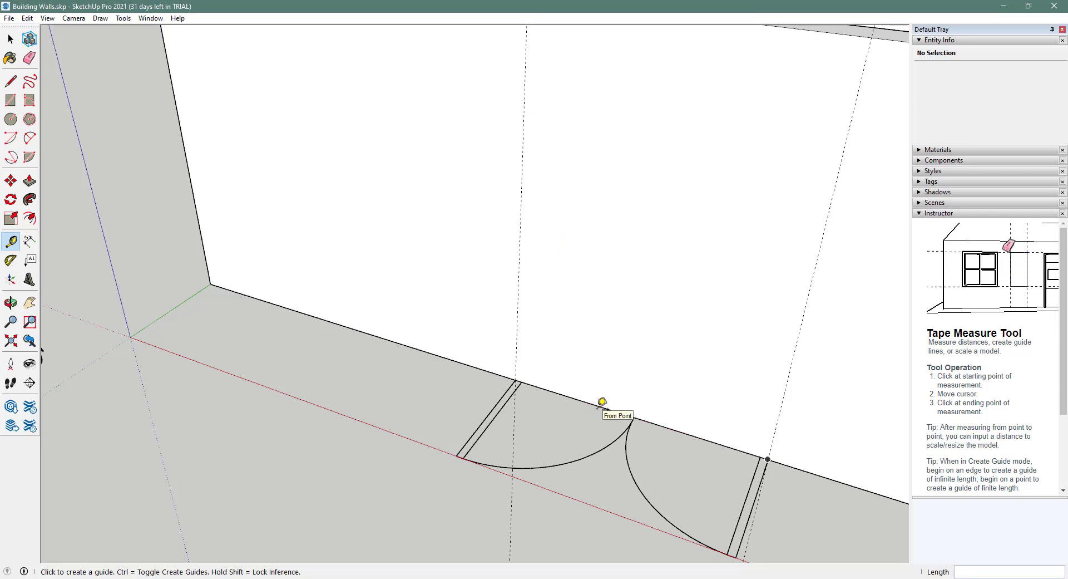
pyautogui.click(600, 406)
pyautogui.click(599, 406)
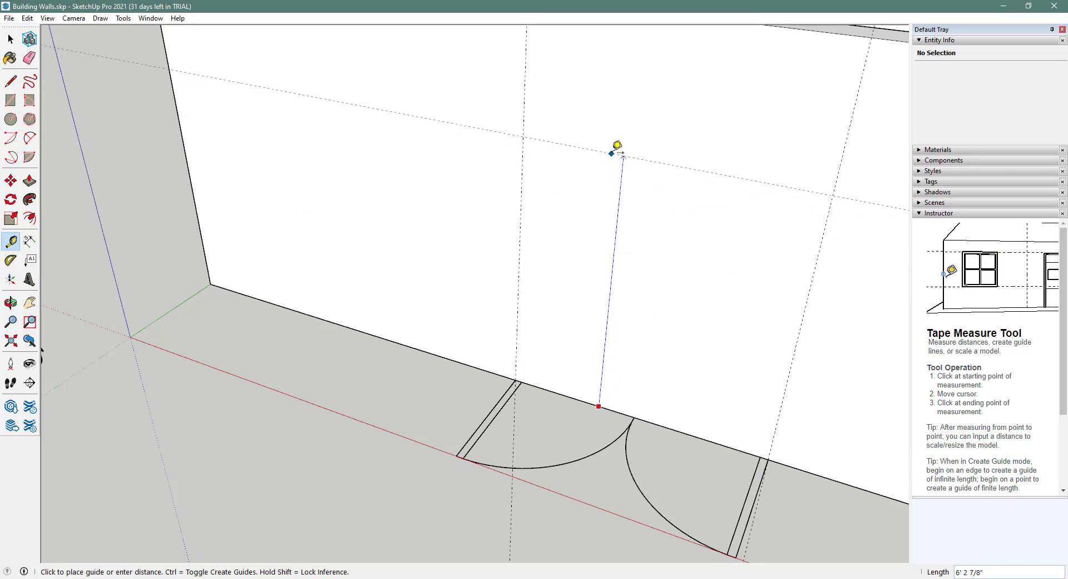
pyautogui.click(613, 153)
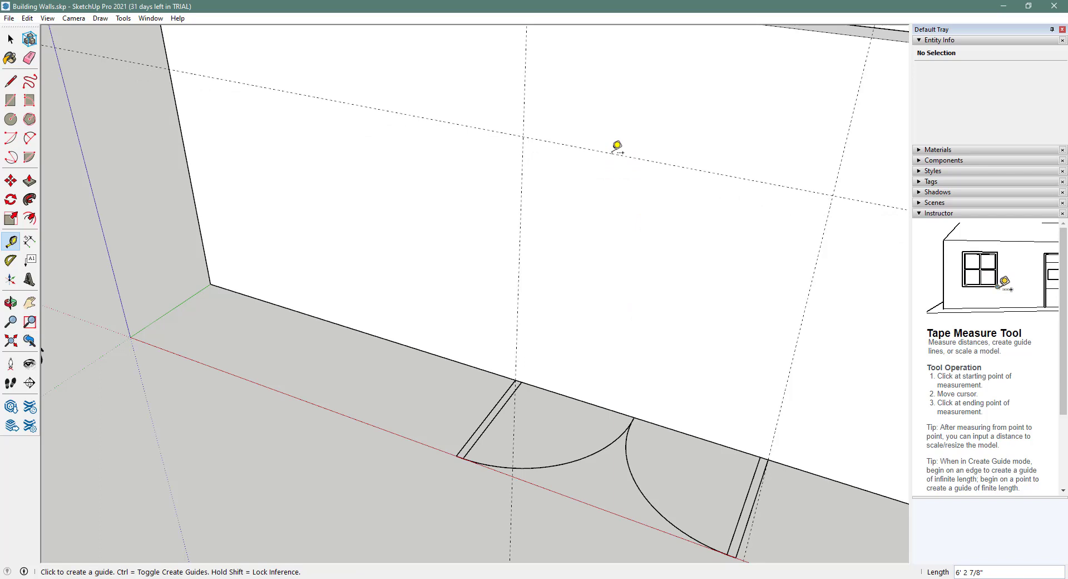
pyautogui.write("6'")
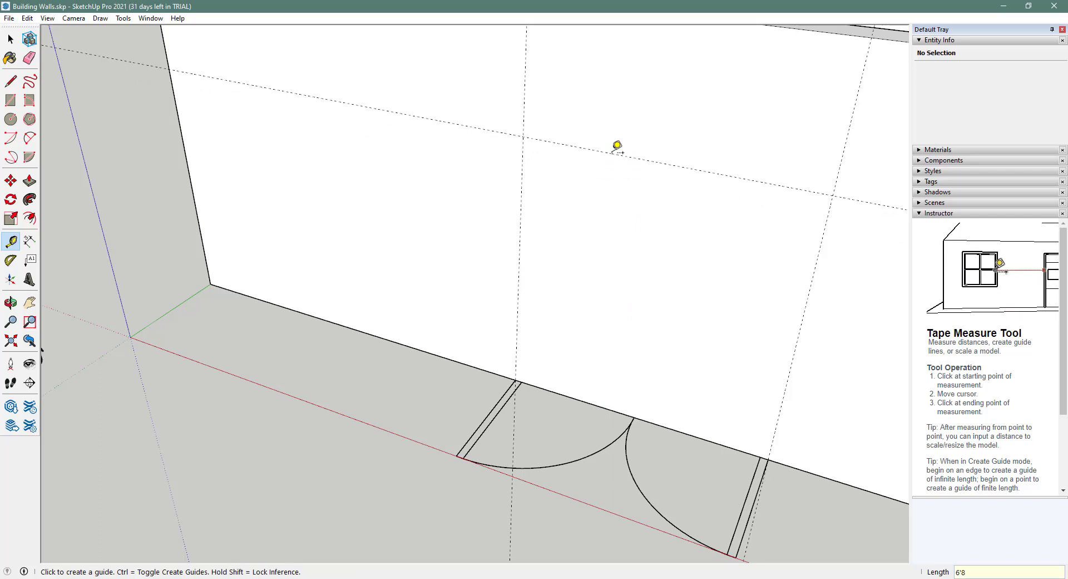
pyautogui.write('8')
pyautogui.press('Return')
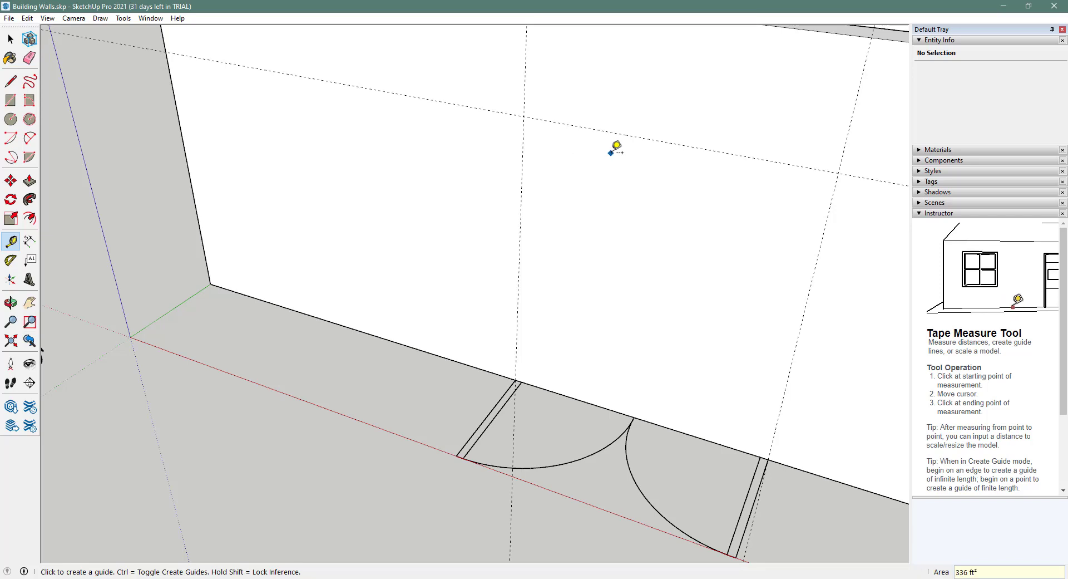
pyautogui.click(577, 399)
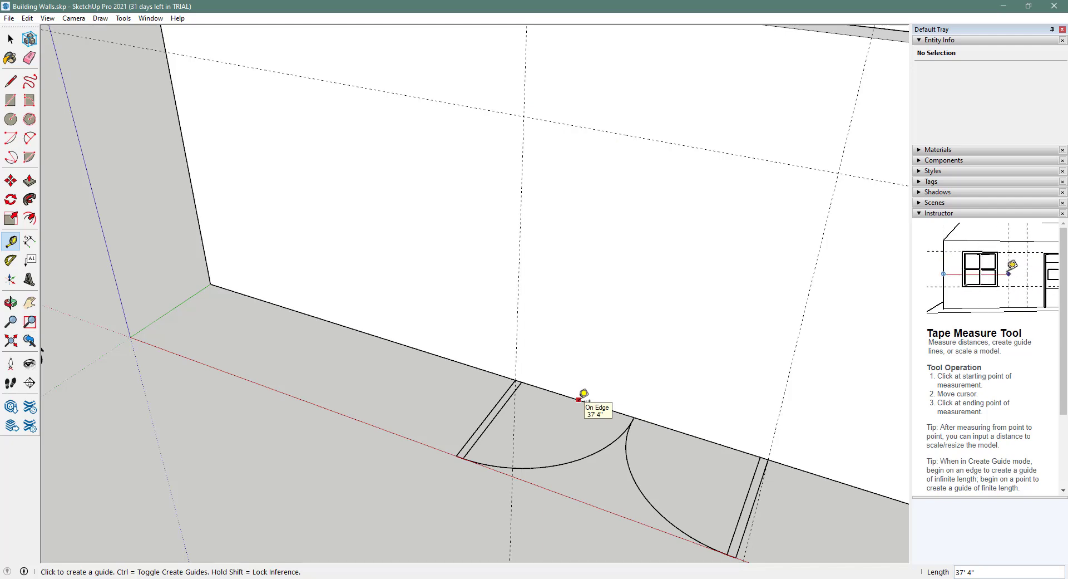
pyautogui.moveTo(582, 396); pyautogui.dragTo(524, 312, button='middle')
pyautogui.press('t')
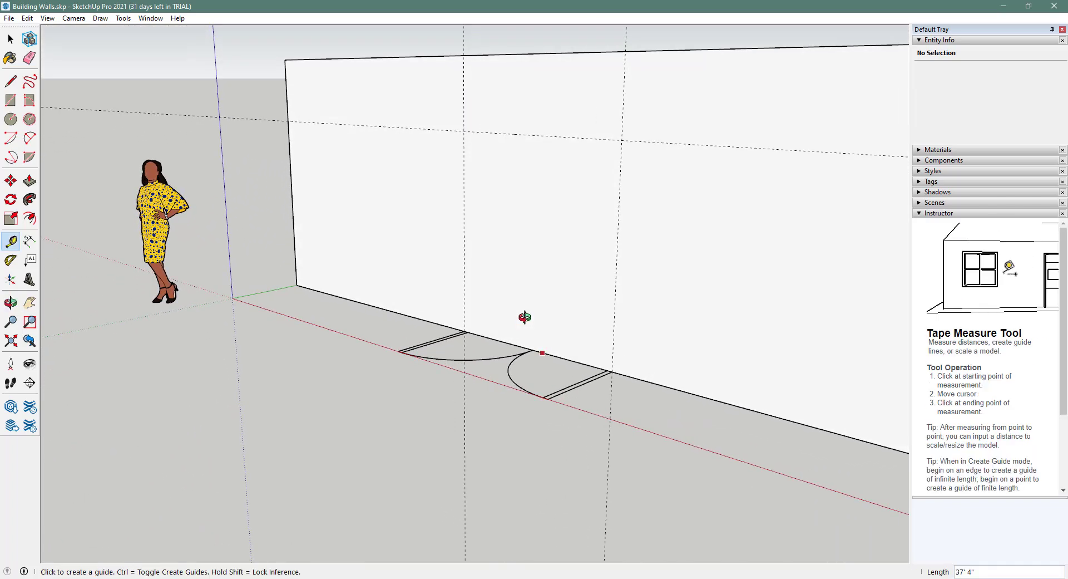
# Draw the door opening's two 6' 8" high sides and its top edge with the Line tool, following the guide intersections between both jambs
pyautogui.click(10, 81)
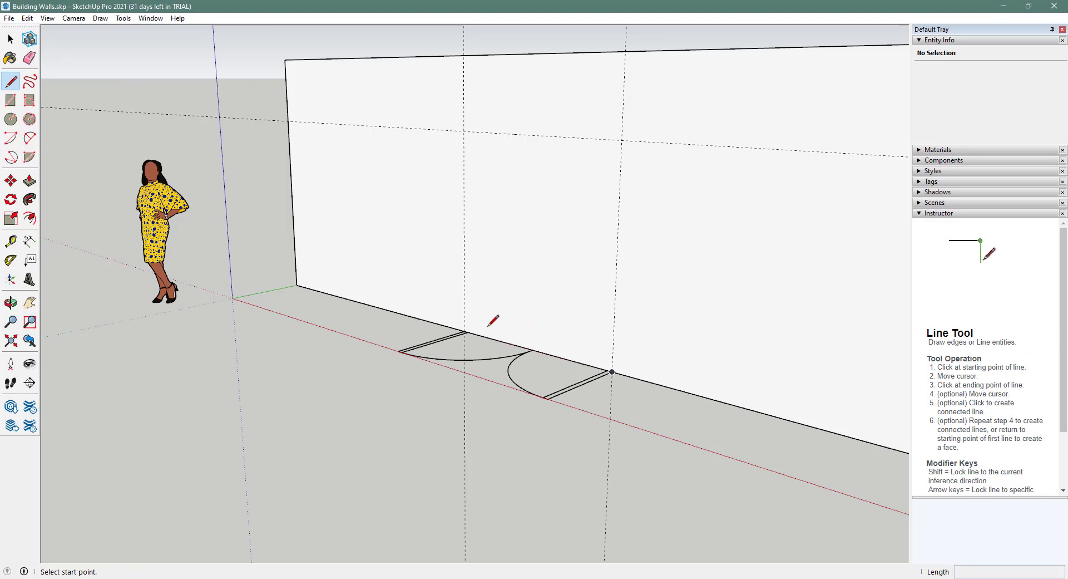
pyautogui.moveTo(445, 352); pyautogui.dragTo(522, 380, button='middle')
pyautogui.scroll(3, 517, 367)
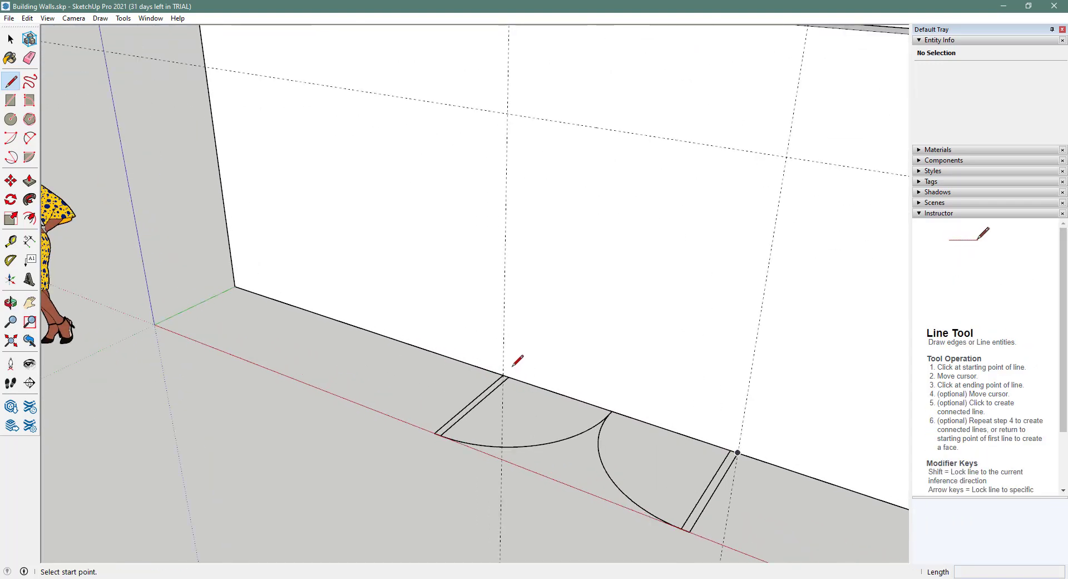
pyautogui.scroll(2, 517, 360)
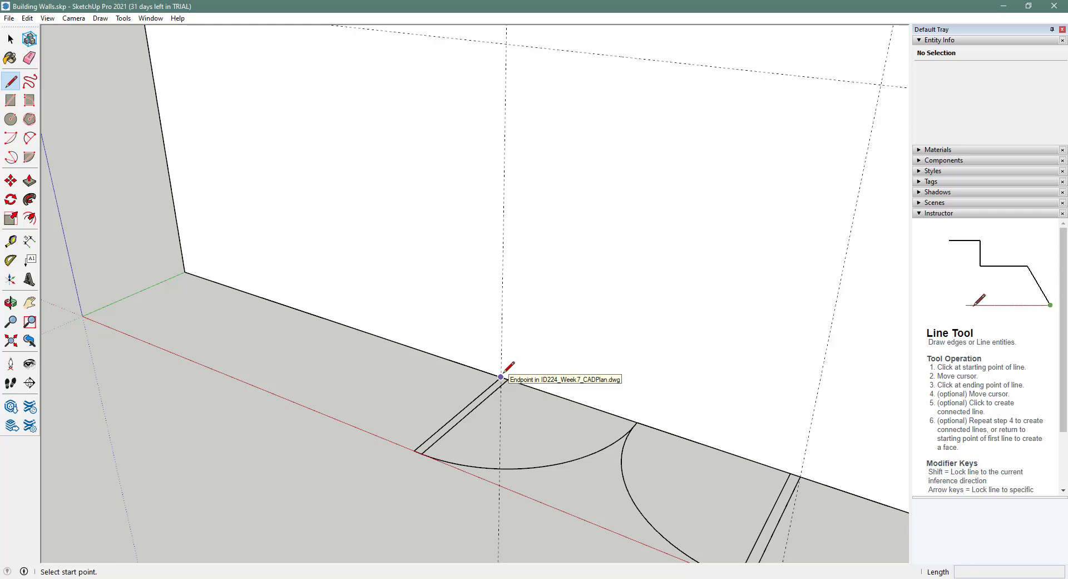
pyautogui.click(501, 377)
pyautogui.scroll(-3, 501, 310)
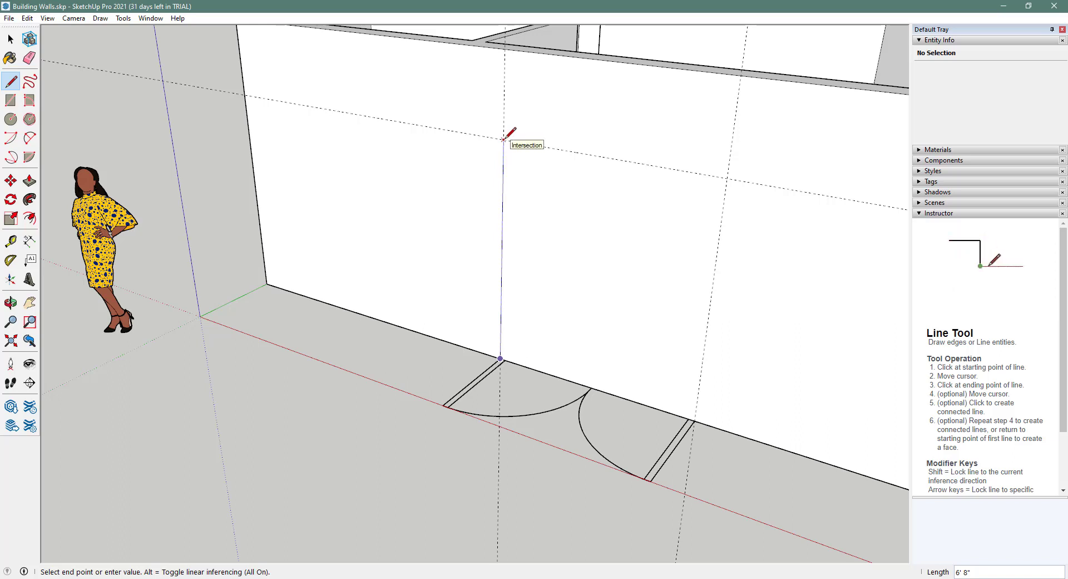
pyautogui.click(504, 139)
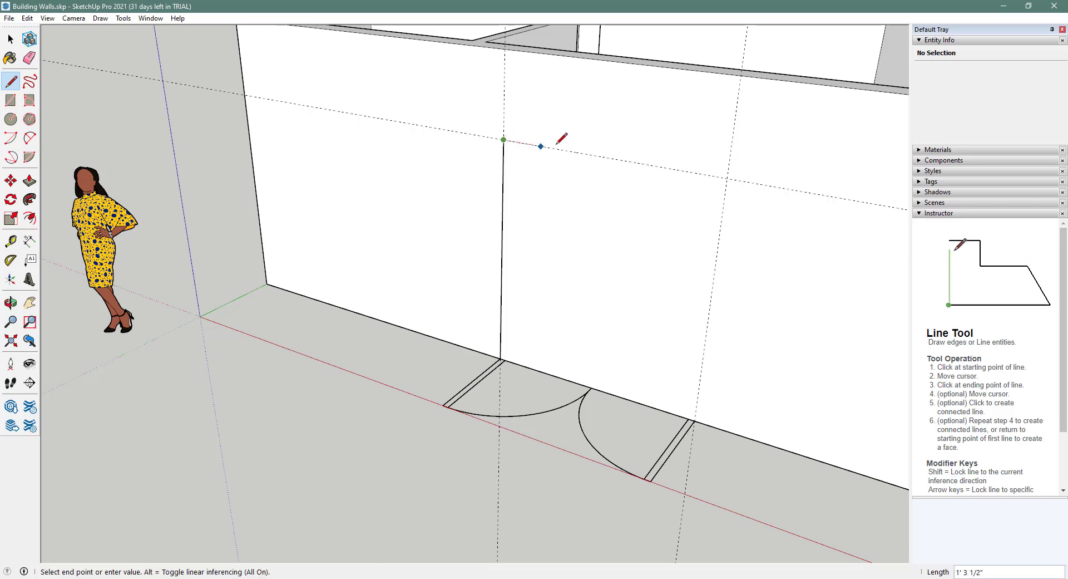
pyautogui.click(728, 177)
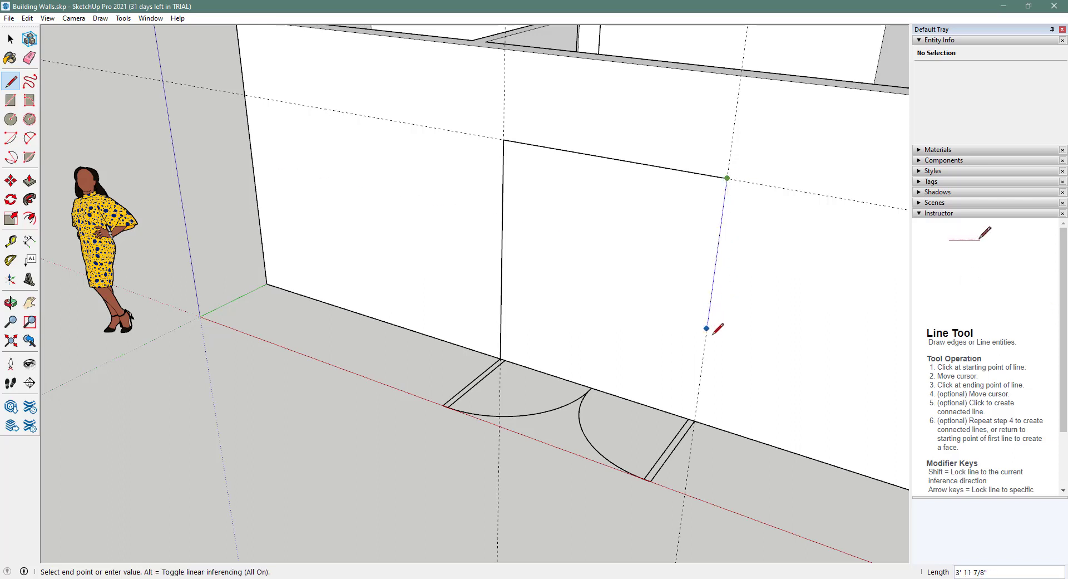
pyautogui.click(695, 420)
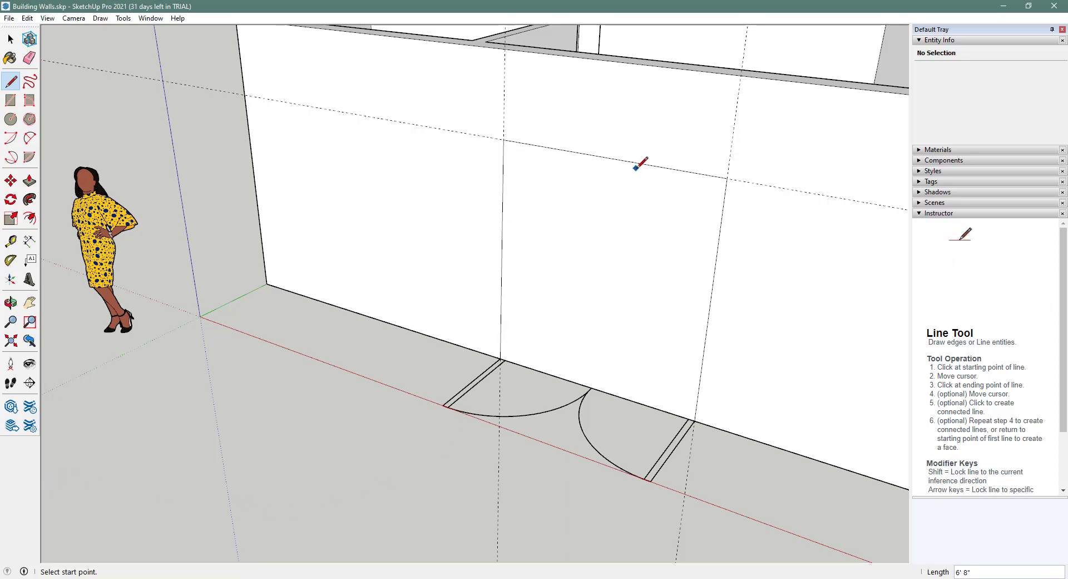
# Try to cut the door opening by pushing its face 8" through the wall with Push/Pull, and undo it
pyautogui.click(30, 180)
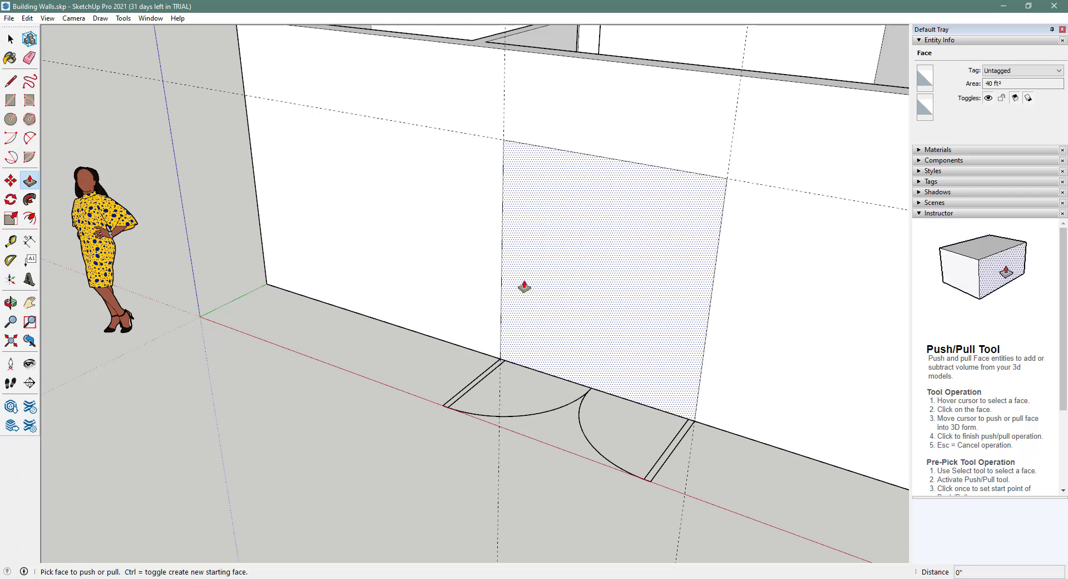
pyautogui.click(519, 290)
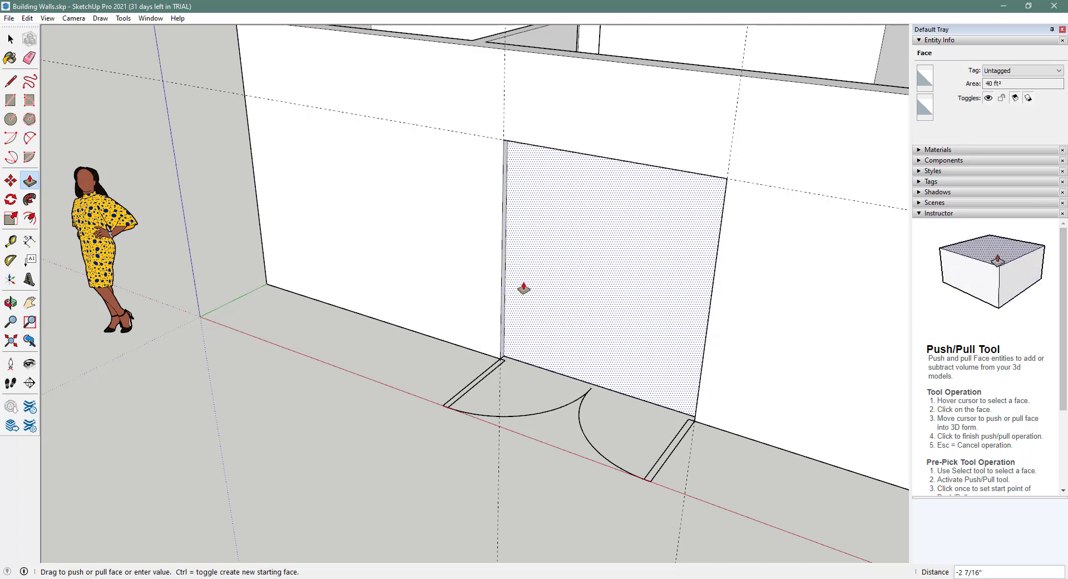
pyautogui.click(518, 300)
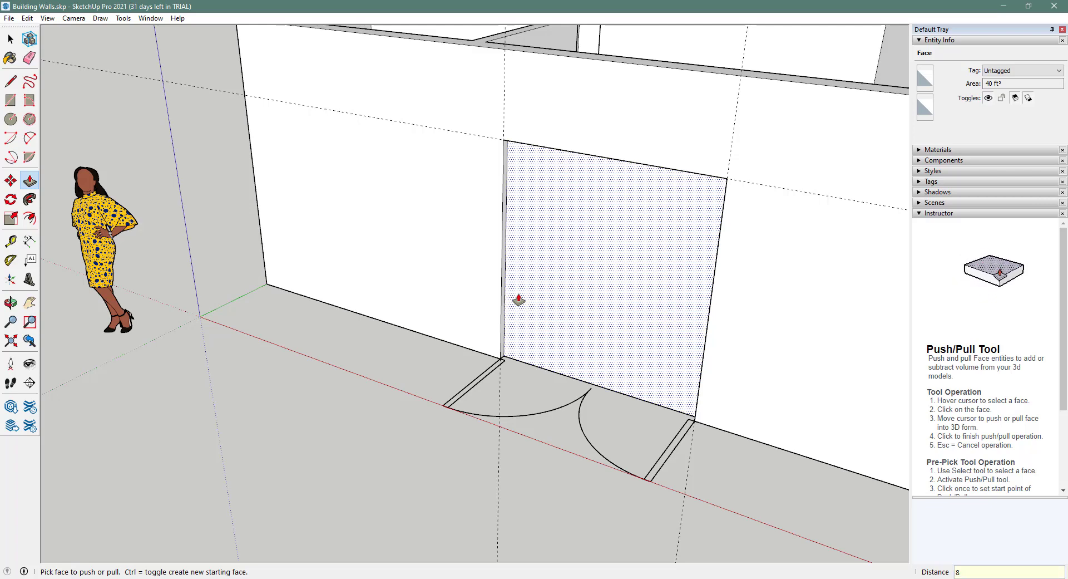
pyautogui.press('Return')
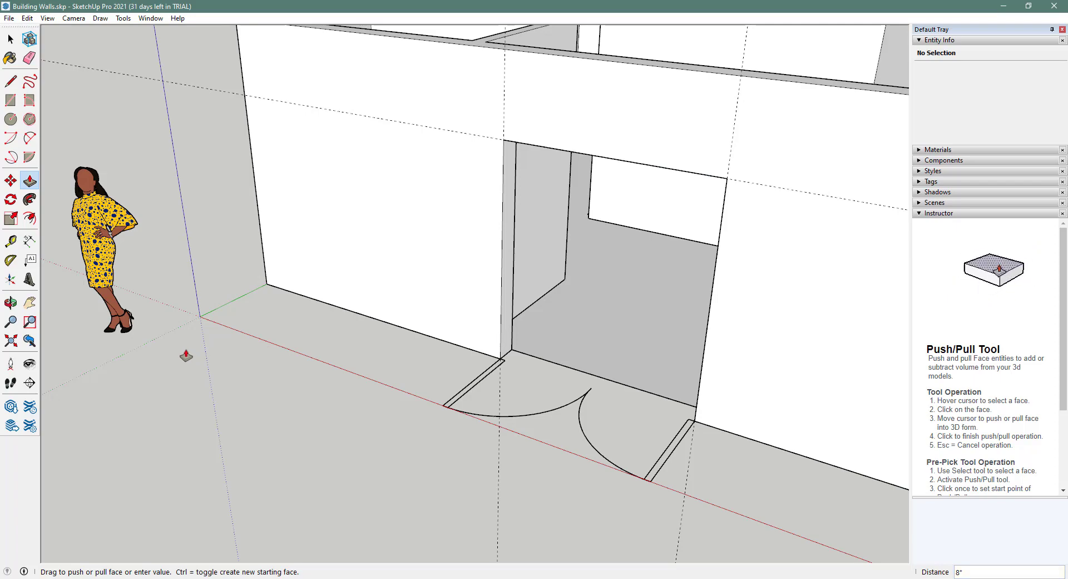
pyautogui.hotkey('ctrl', 'z')
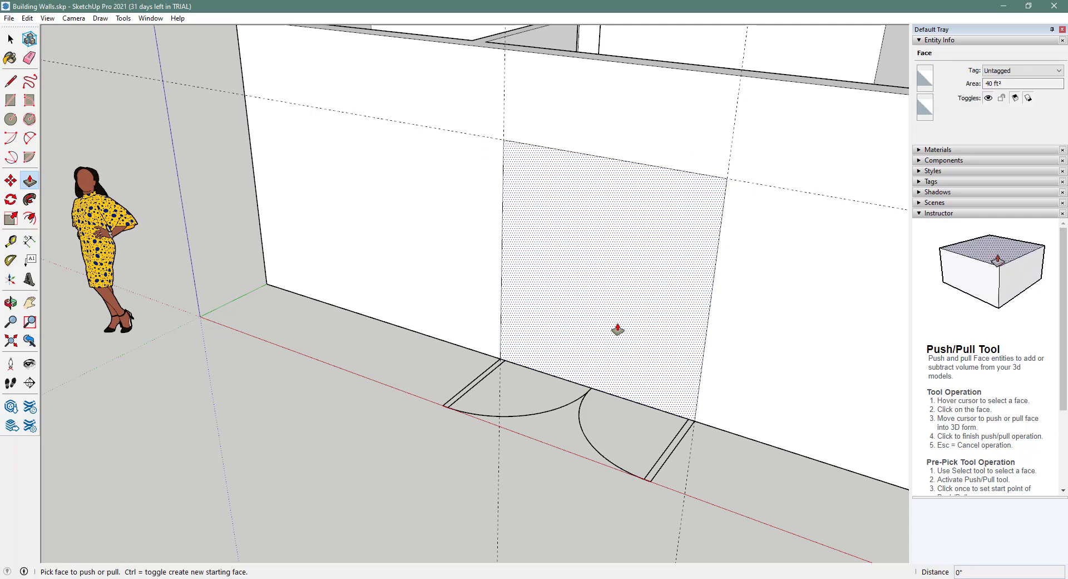
# Try to cut the door opening by pushing its face partway in, setting the depth to 8", and undo it
pyautogui.click(613, 332)
pyautogui.click(633, 335)
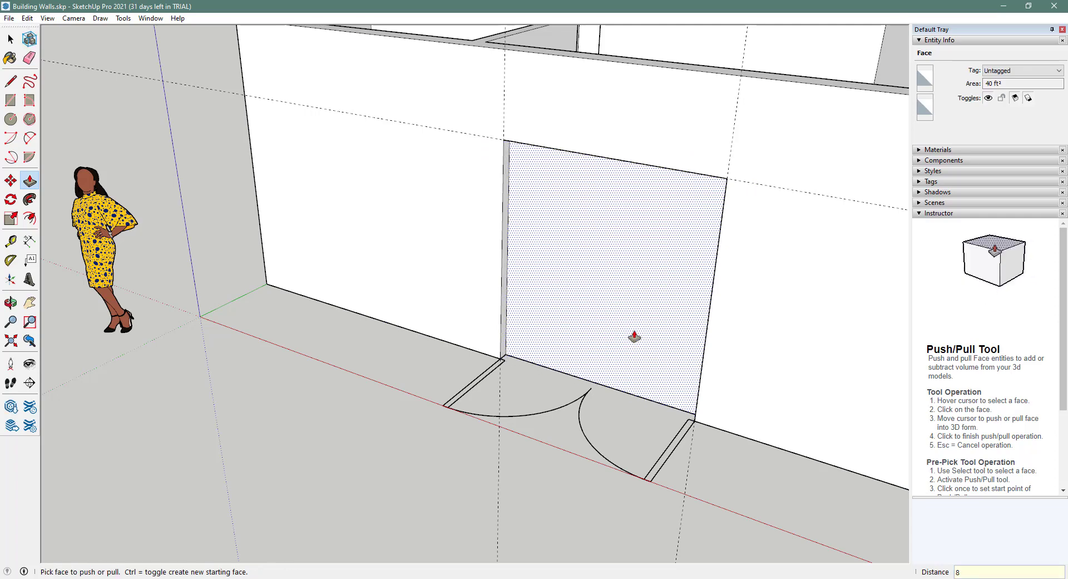
pyautogui.click(634, 336)
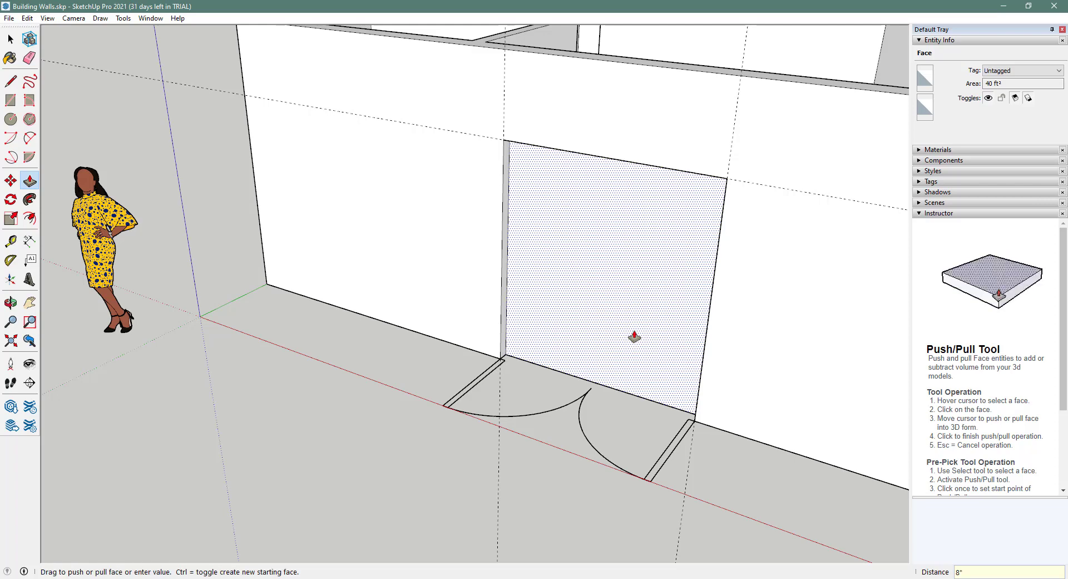
pyautogui.press('Return')
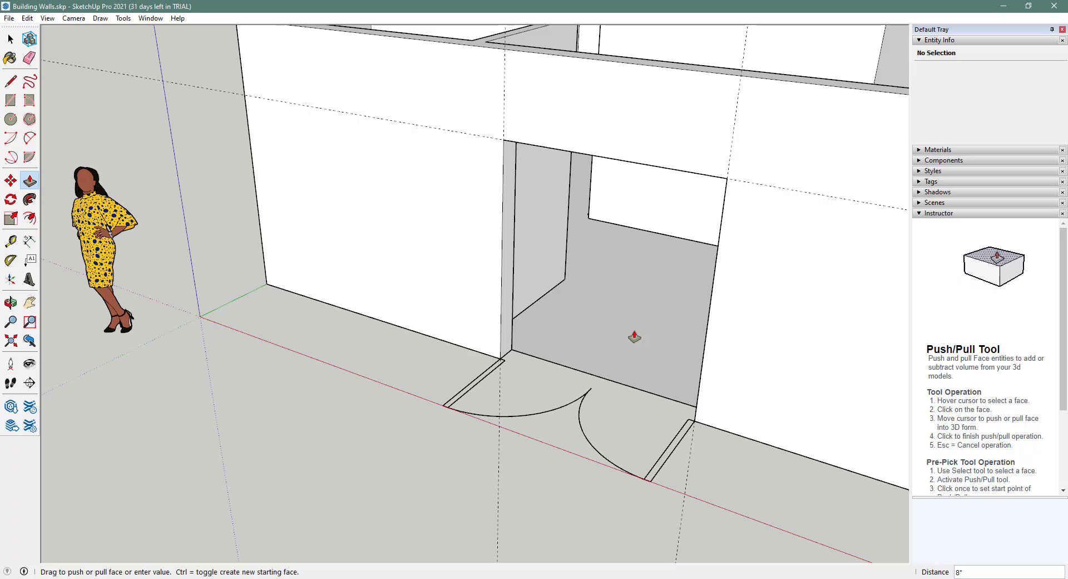
pyautogui.hotkey('ctrl', 'z')
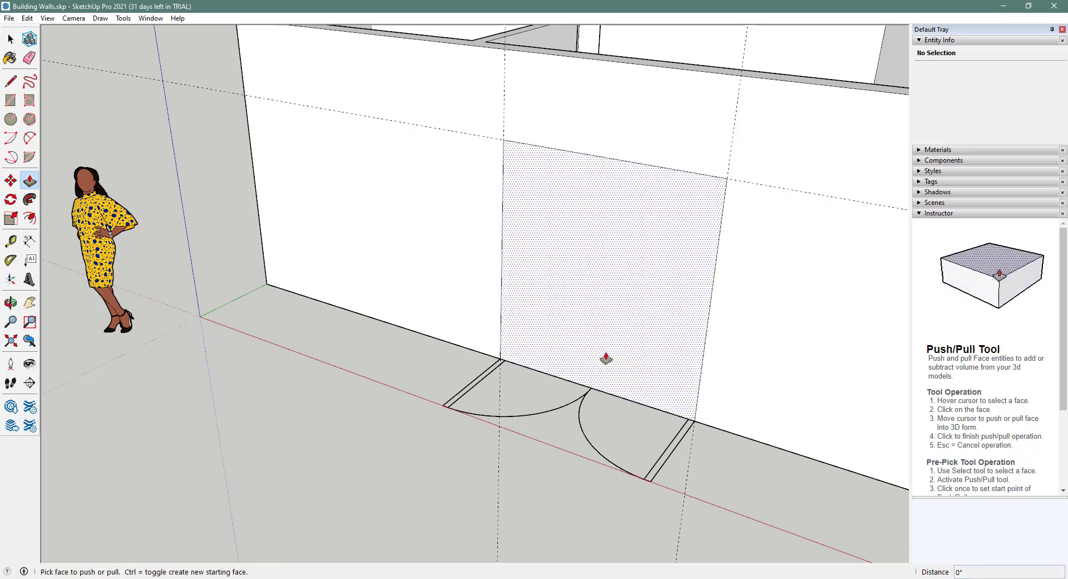
# Try to push the door face freehand to the 8" offset limit of the front wall, and undo it
pyautogui.click(591, 364)
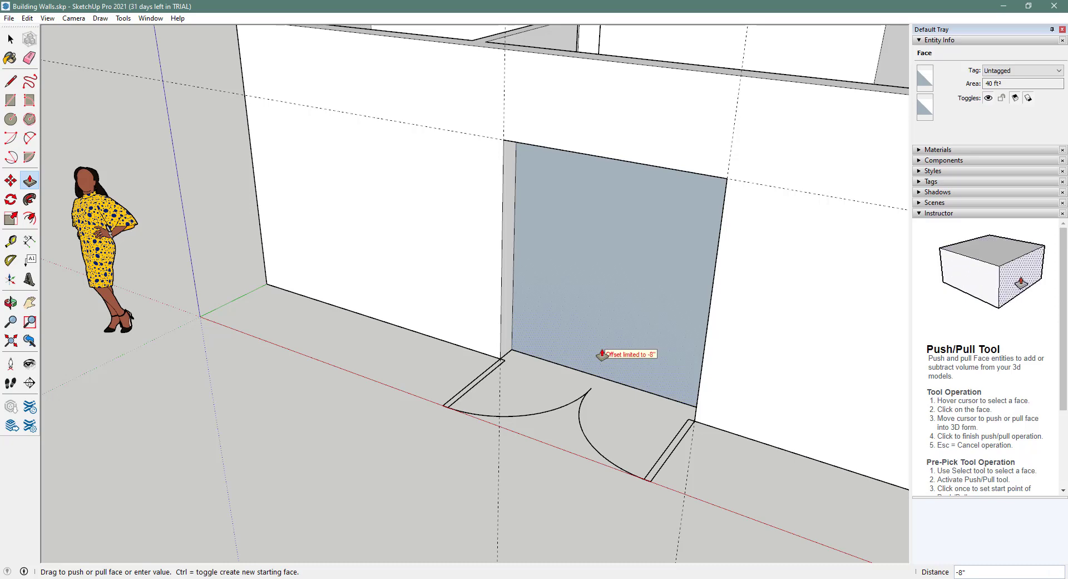
pyautogui.click(602, 354)
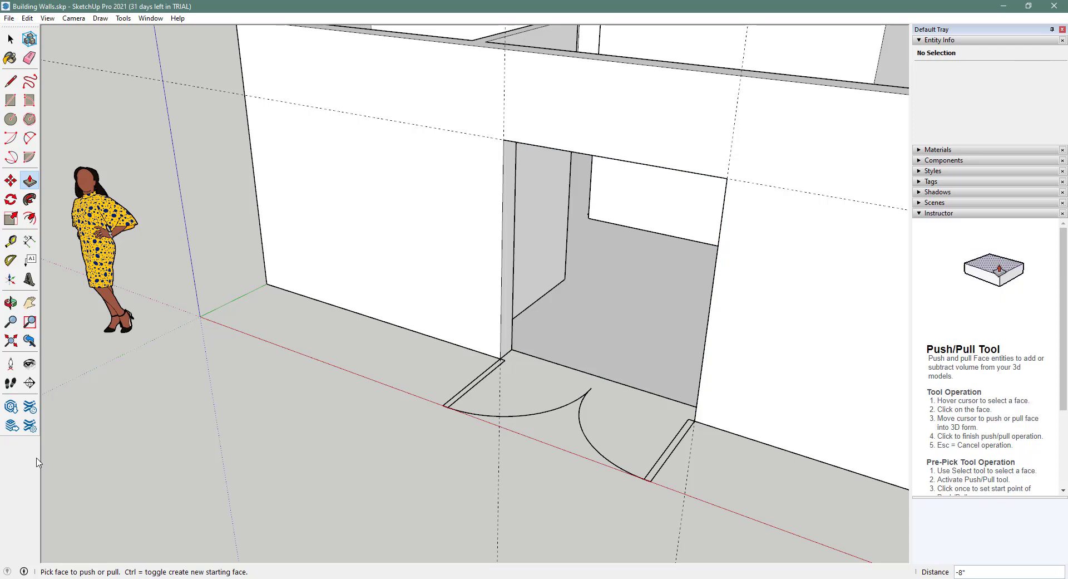
pyautogui.hotkey('ctrl', 'z')
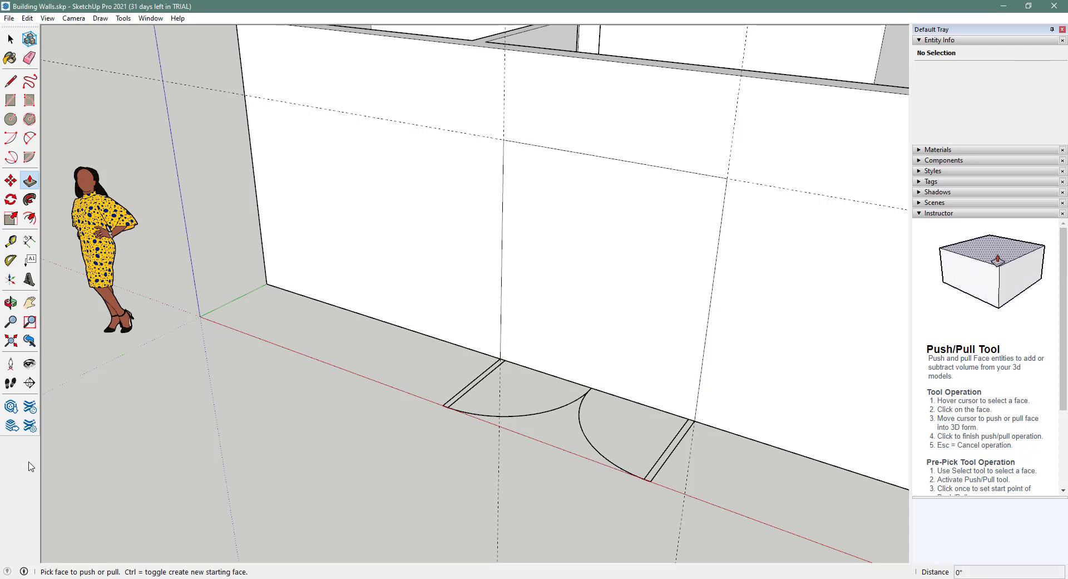
# Cut the double-door opening by pushing its face through the front wall to the 8" offset limit
pyautogui.click(523, 362)
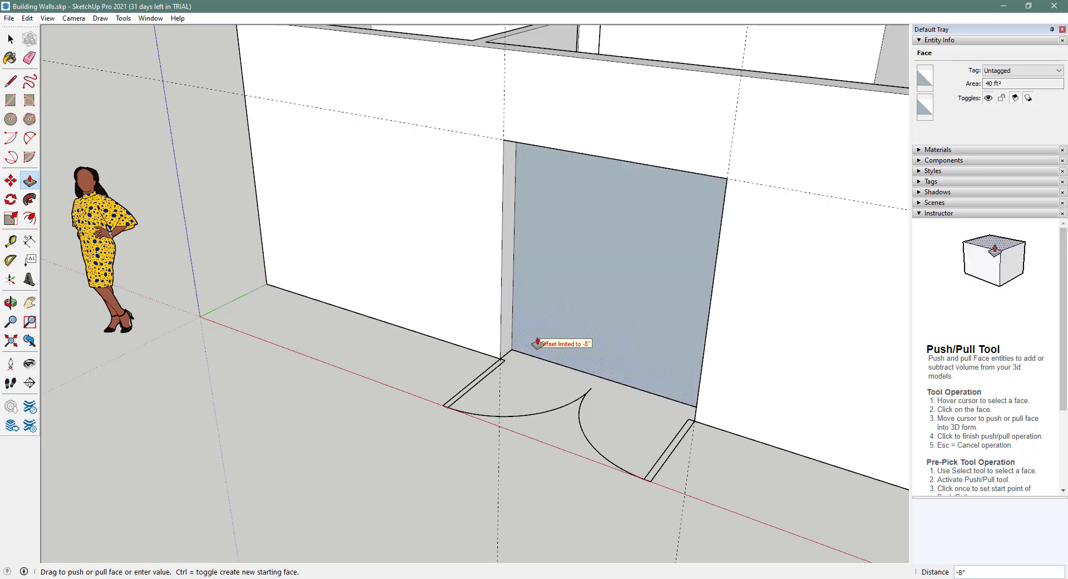
pyautogui.click(538, 344)
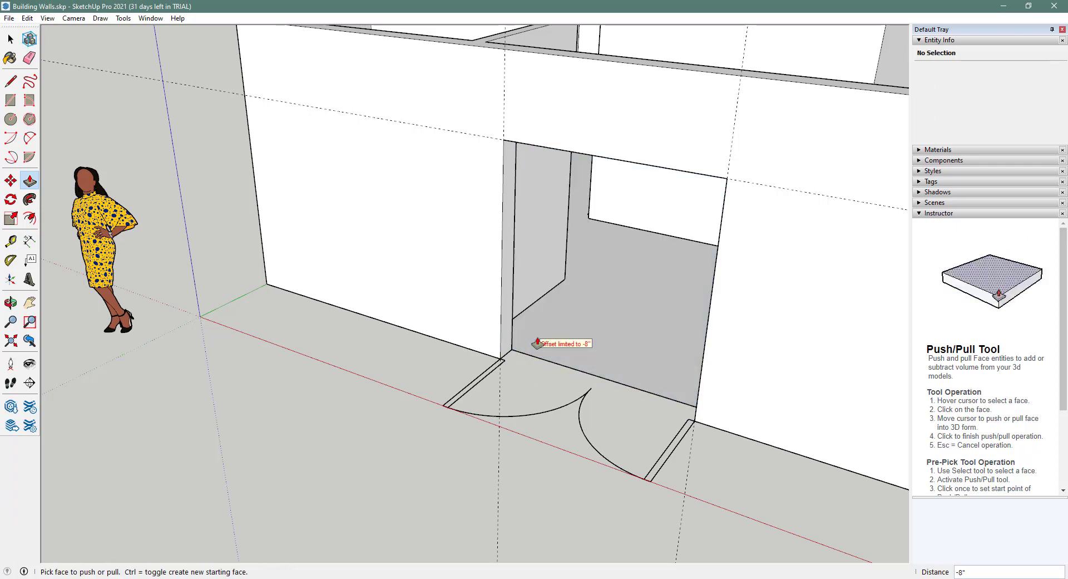
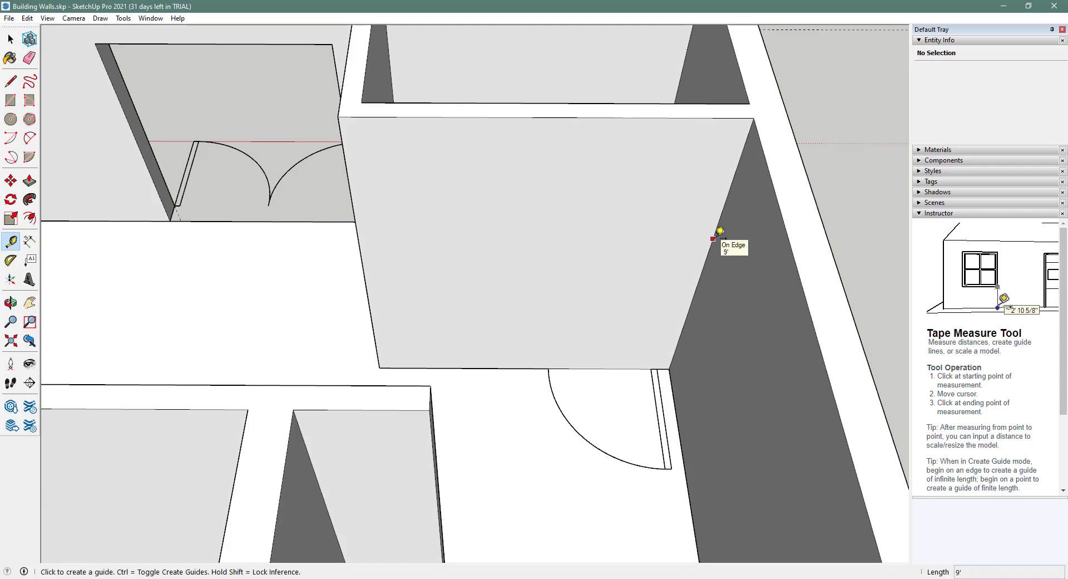
# Lay out the small front room's door with vertical guides 4" from the wall corner and 3' farther, and a horizontal guide 6' 8" above the base
pyautogui.click(713, 238)
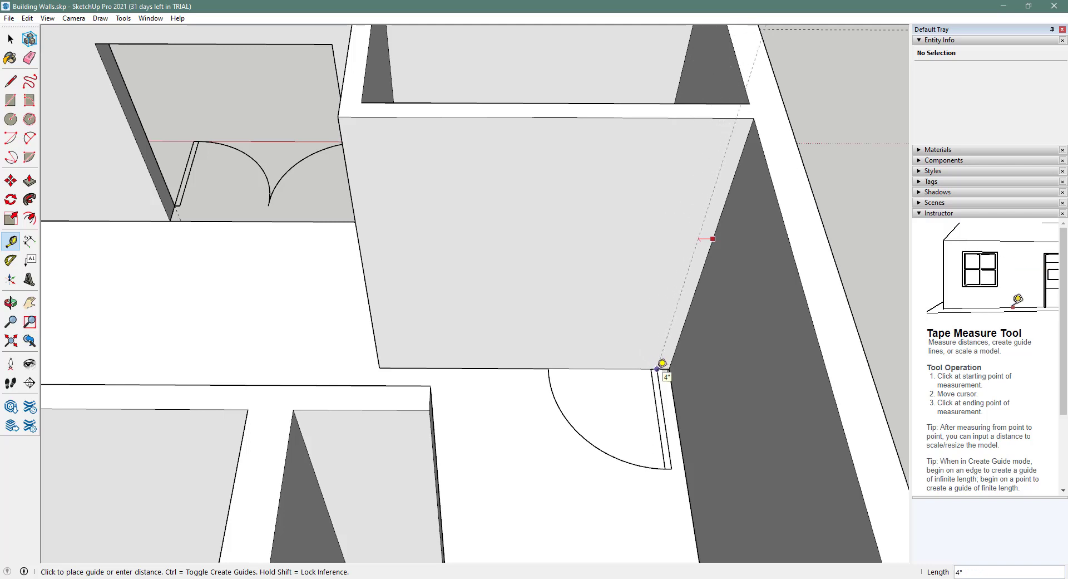
pyautogui.click(662, 363)
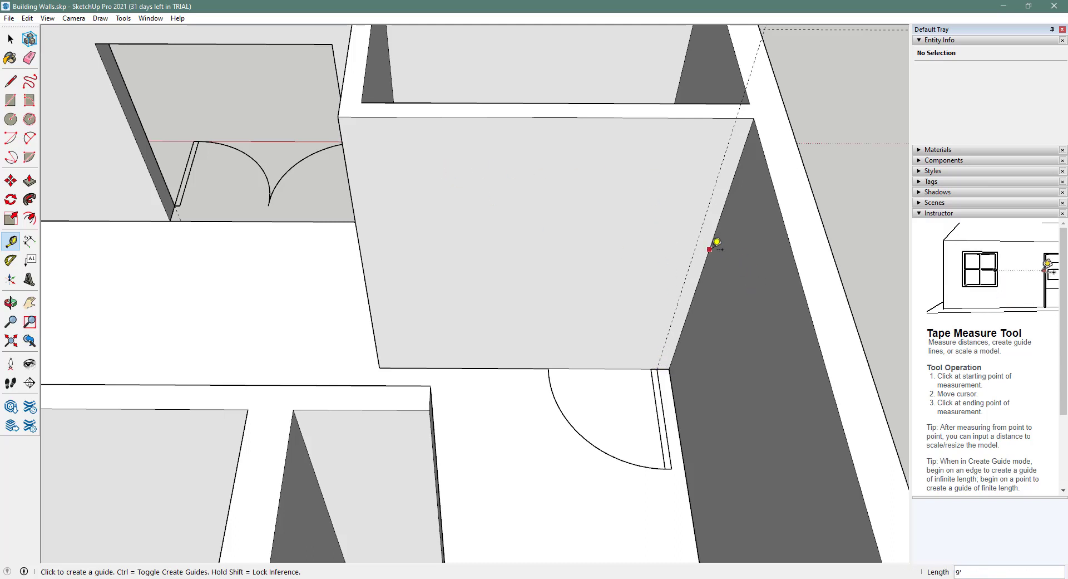
pyautogui.click(696, 246)
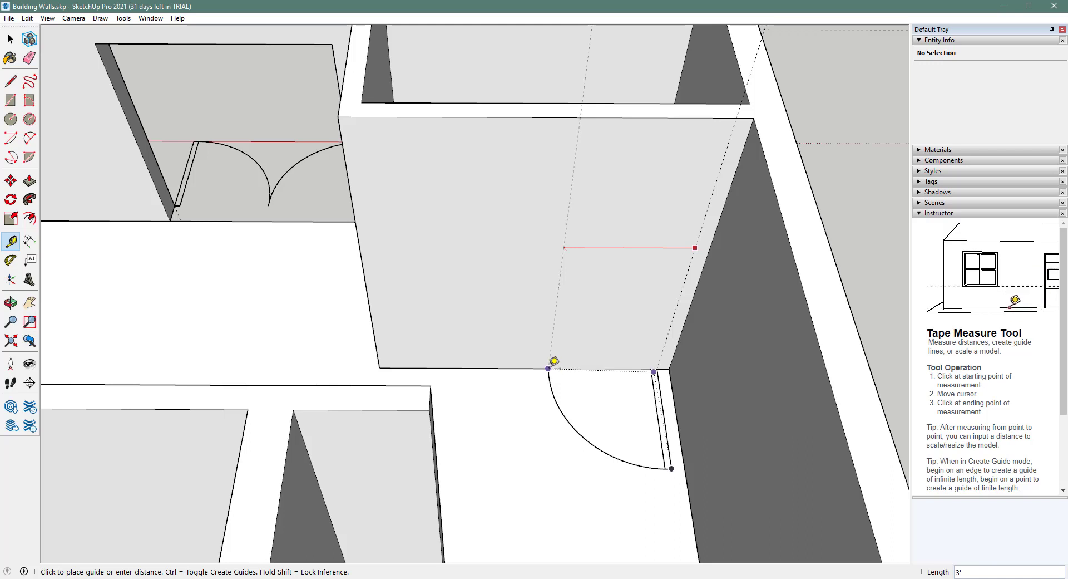
pyautogui.click(554, 361)
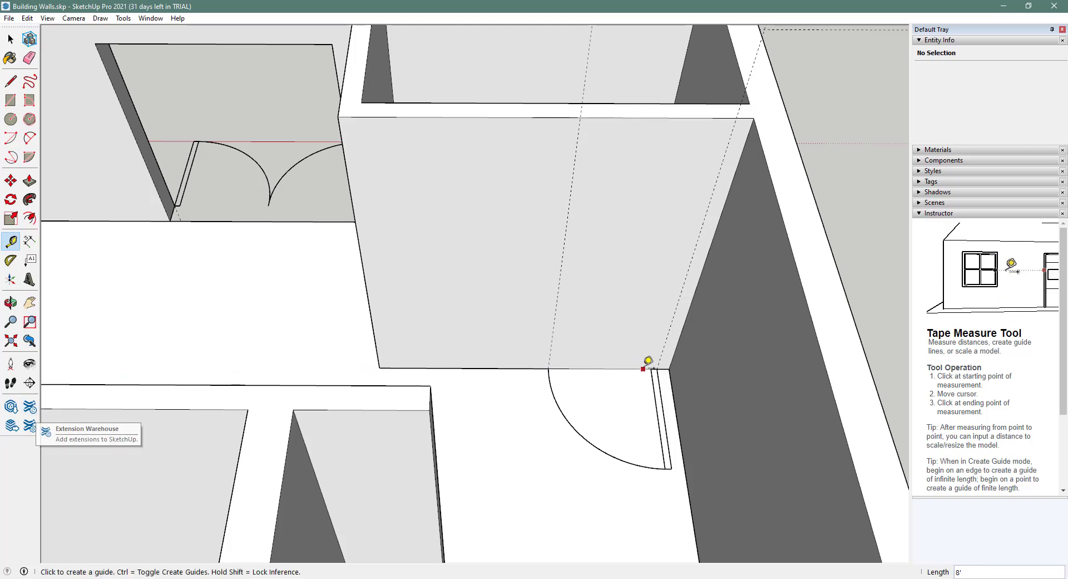
pyautogui.click(615, 369)
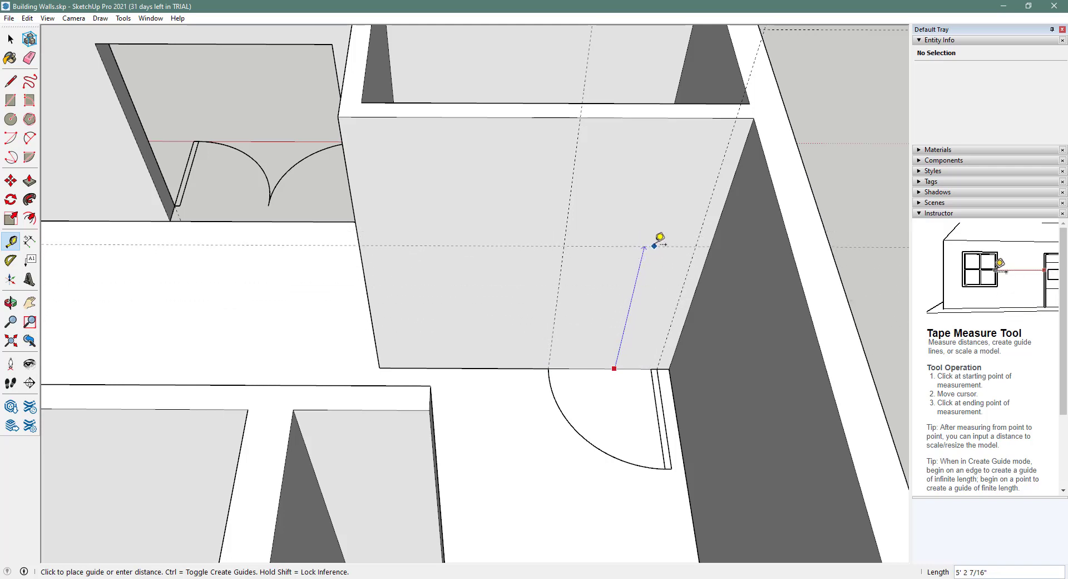
pyautogui.click(665, 210)
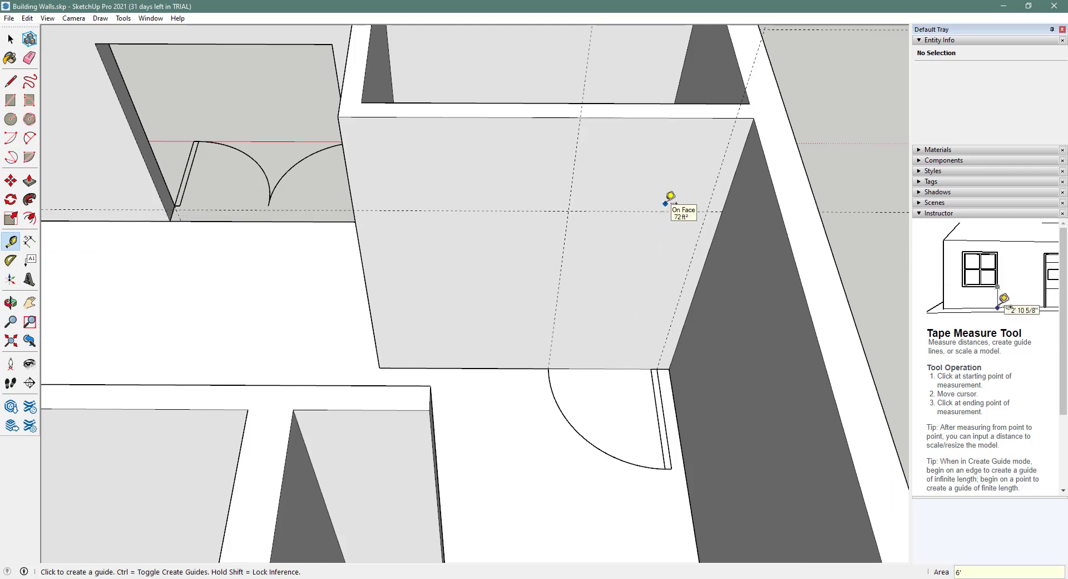
# Draw the interior door opening's two 6' 8" sides and top edge with the Line tool along the guide intersections
pyautogui.moveTo(675, 178)
pyautogui.mouseDown(button='middle')
pyautogui.moveTo(670, 222)
pyautogui.moveTo(673, 149)
pyautogui.moveTo(596, 107)
pyautogui.moveTo(599, 155)
pyautogui.moveTo(501, 131)
pyautogui.mouseUp(button='middle')
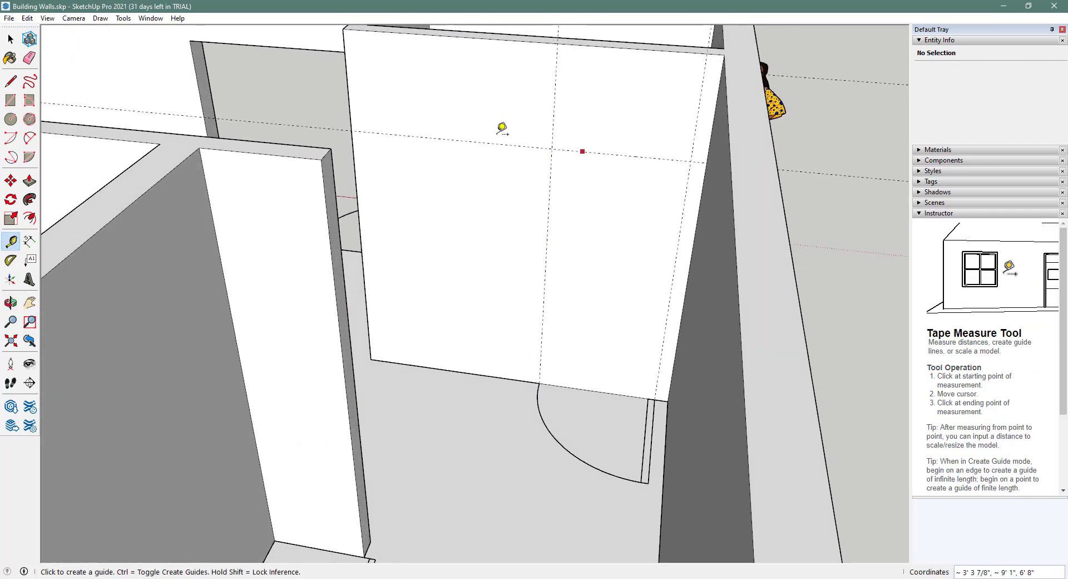
pyautogui.click(10, 81)
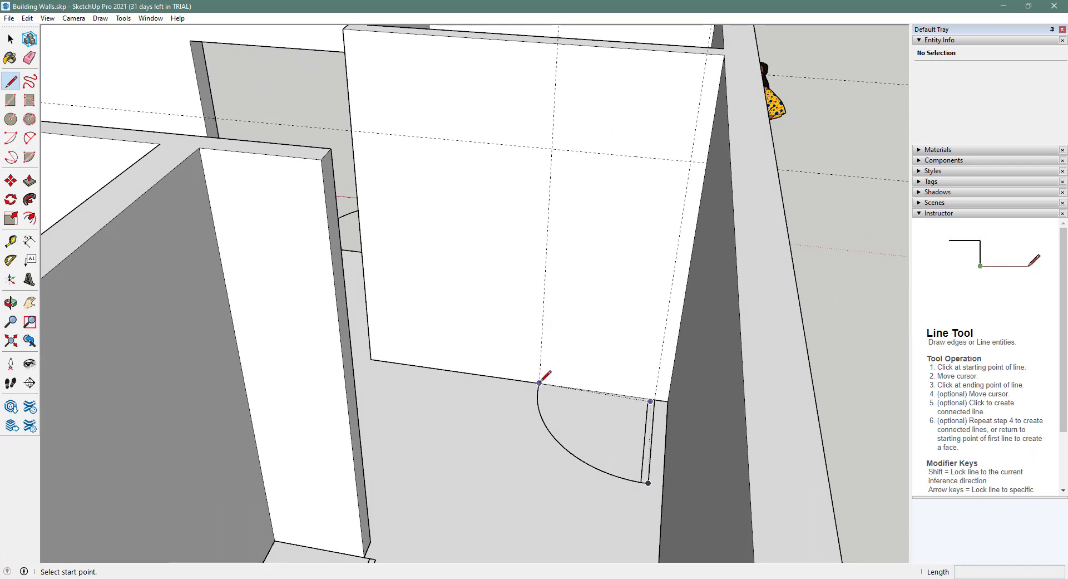
pyautogui.click(539, 383)
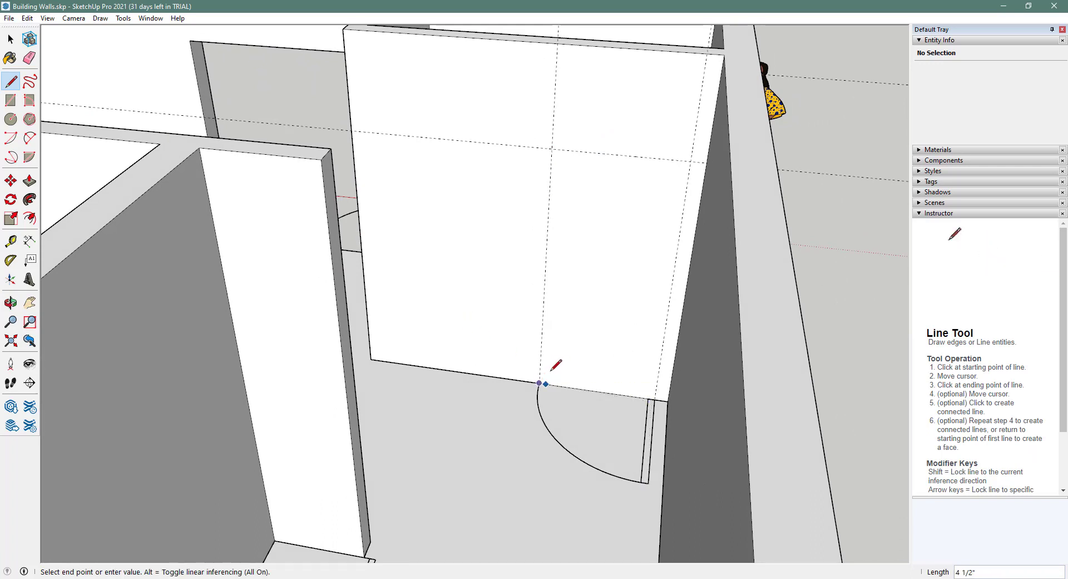
pyautogui.click(552, 148)
pyautogui.click(690, 161)
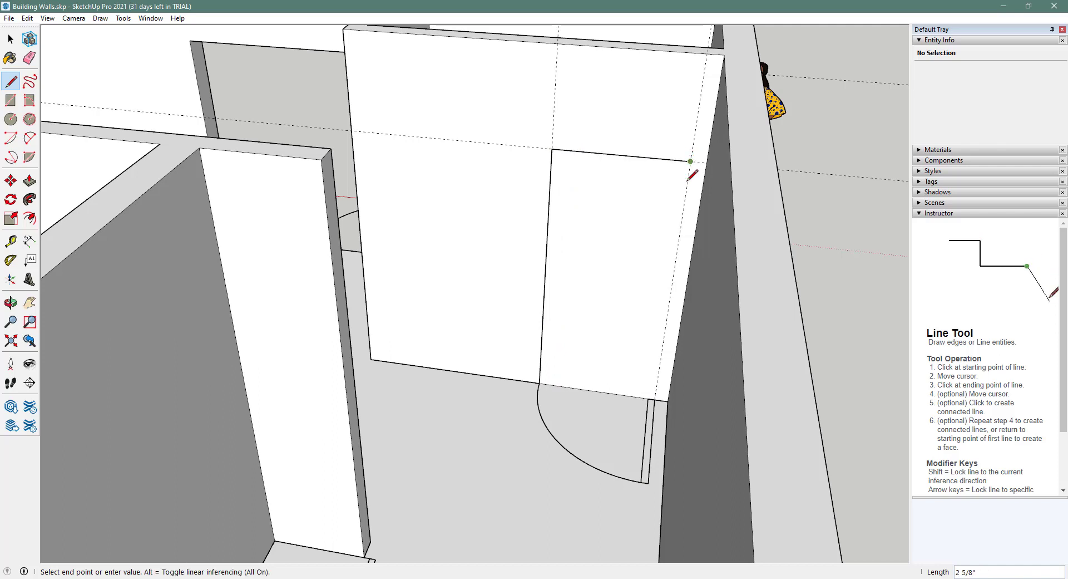
pyautogui.click(656, 398)
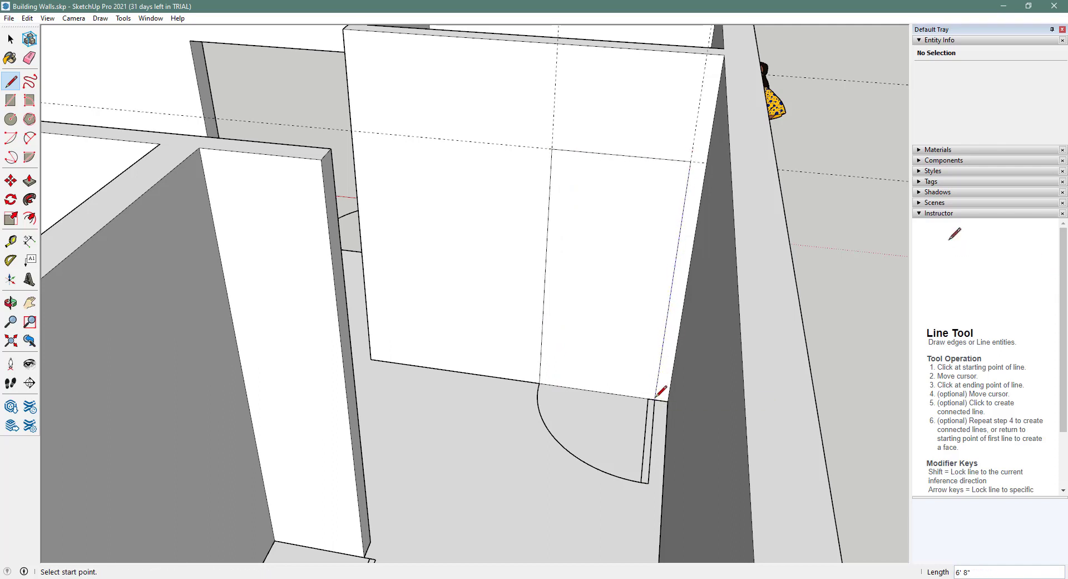
# Cut the interior door opening by pushing its face a total of 5" through the partition wall
pyautogui.click(30, 181)
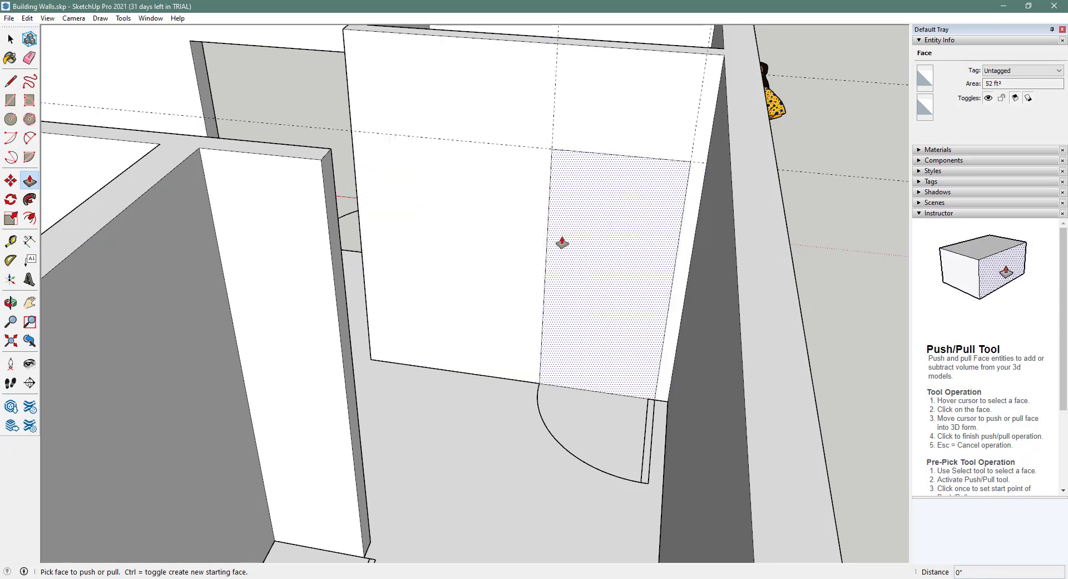
pyautogui.moveTo(579, 320)
pyautogui.mouseDown()
pyautogui.moveTo(579, 336)
pyautogui.moveTo(589, 331)
pyautogui.mouseUp()
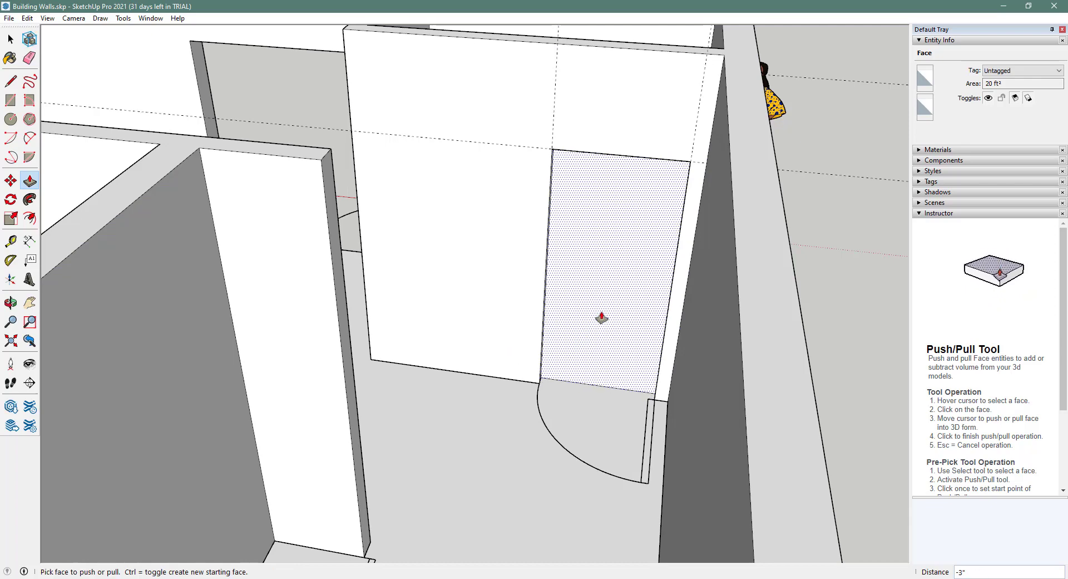
pyautogui.write('5')
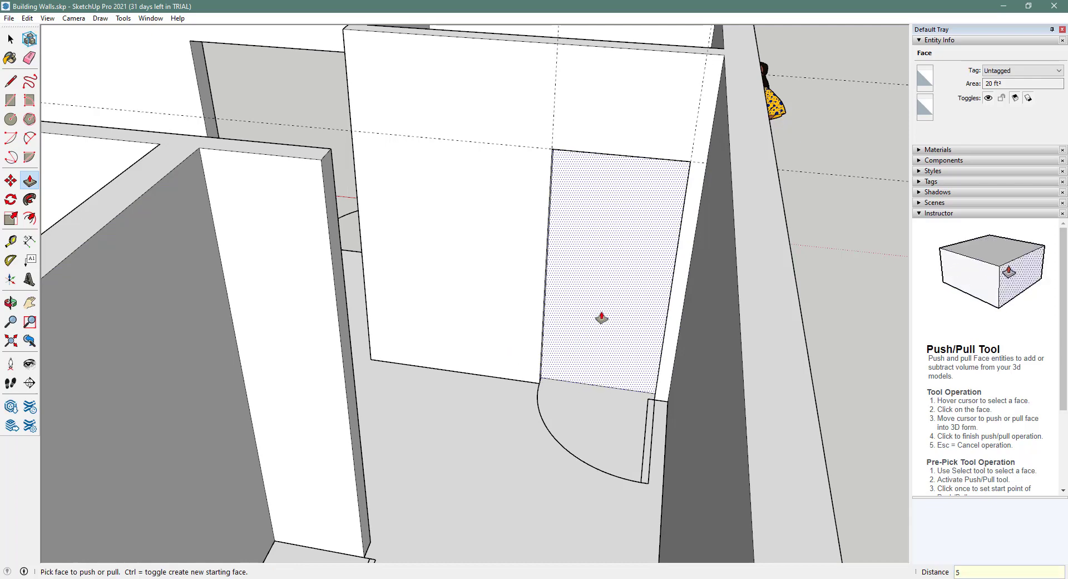
pyautogui.press('Return')
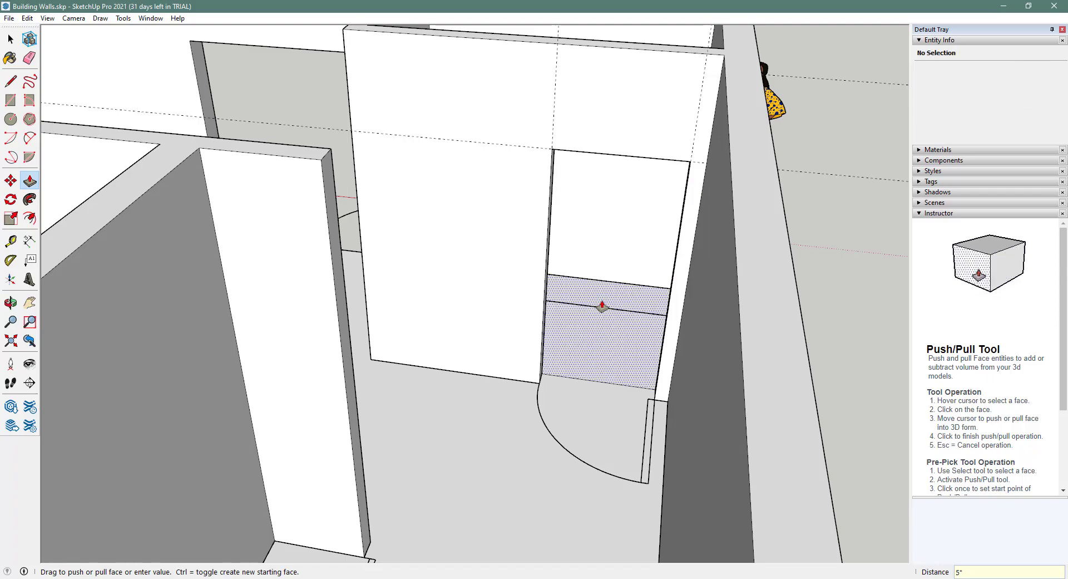
# Erase the leftover edge across the threshold of the small front room's door opening
pyautogui.moveTo(602, 306)
pyautogui.mouseDown(button='middle')
pyautogui.moveTo(660, 455)
pyautogui.moveTo(734, 519)
pyautogui.moveTo(623, 525)
pyautogui.moveTo(553, 453)
pyautogui.mouseUp(button='middle')
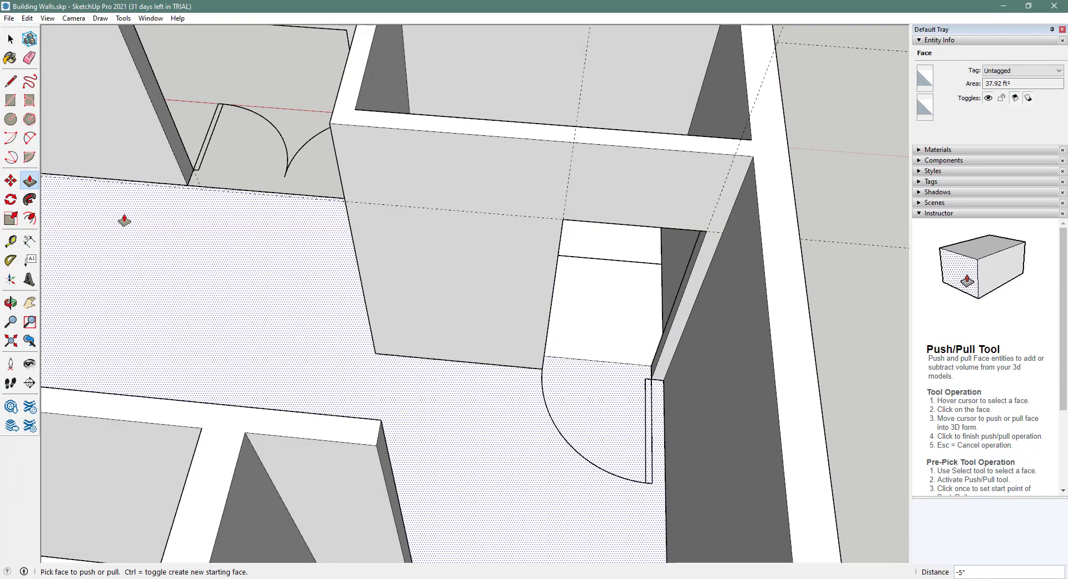
pyautogui.click(28, 61)
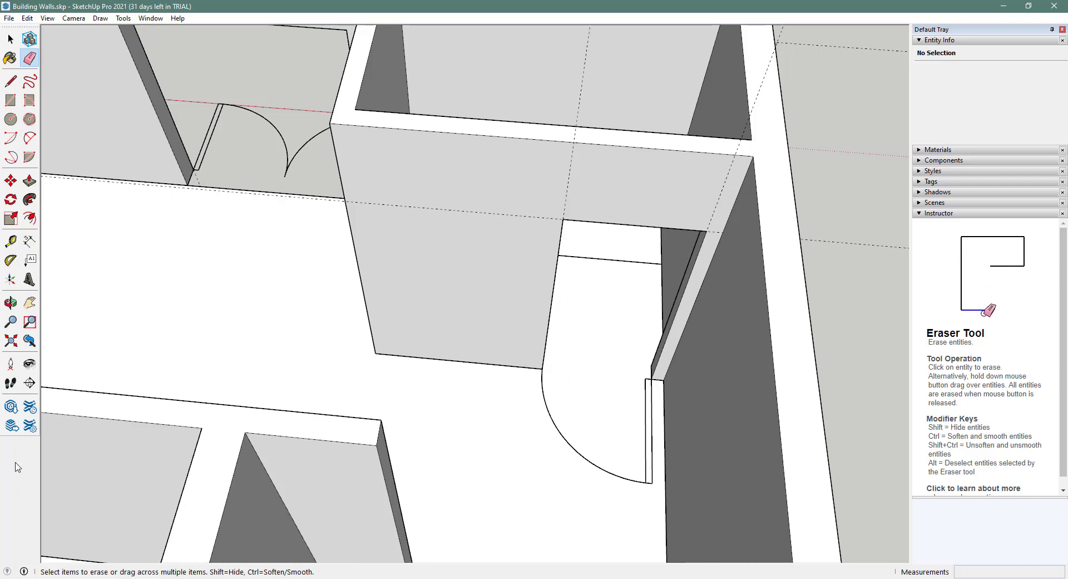
# Lay out the restroom door with vertical guides 4" from the wall corner and at the door swing's end, and a horizontal guide 6' 8" above the base
pyautogui.moveTo(426, 456)
pyautogui.mouseDown(button='middle')
pyautogui.moveTo(400, 389)
pyautogui.moveTo(296, 315)
pyautogui.moveTo(257, 377)
pyautogui.moveTo(566, 372)
pyautogui.moveTo(815, 310)
pyautogui.moveTo(388, 373)
pyautogui.moveTo(596, 362)
pyautogui.moveTo(453, 553)
pyautogui.moveTo(217, 553)
pyautogui.mouseUp(button='middle')
pyautogui.scroll(3, 153, 111)
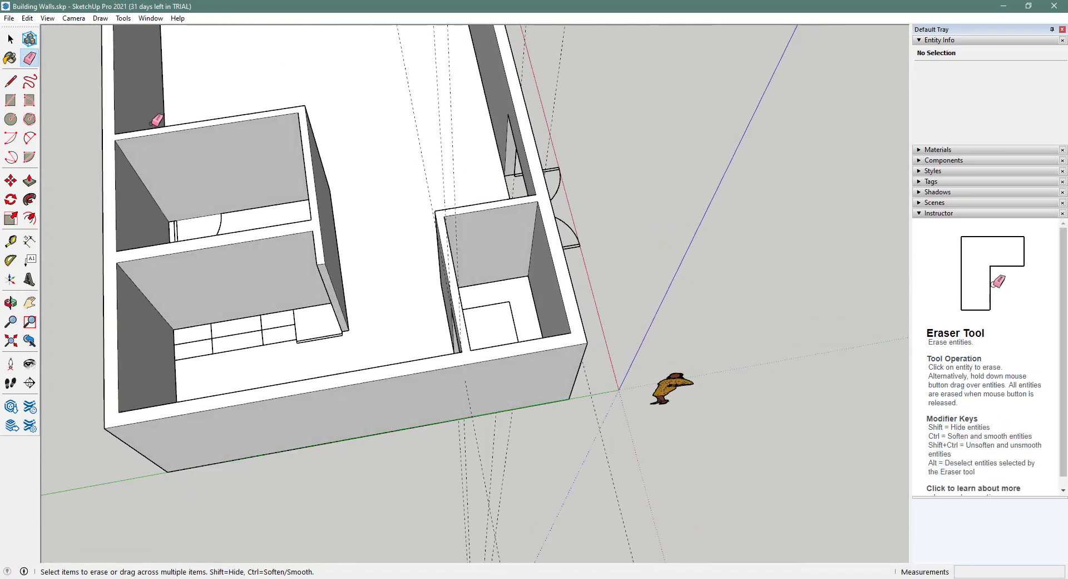
pyautogui.scroll(8, 139, 172)
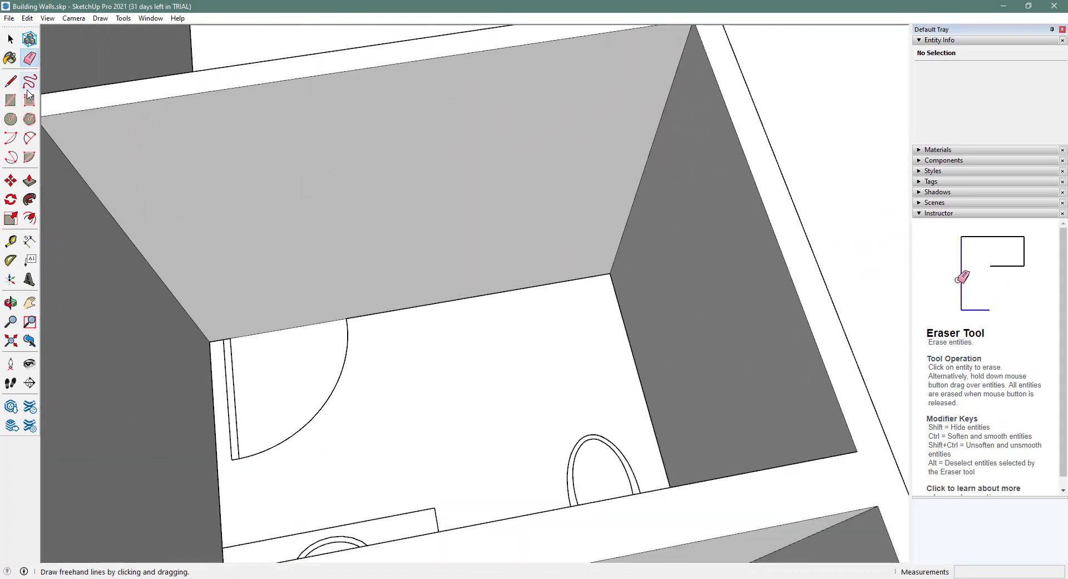
pyautogui.click(11, 241)
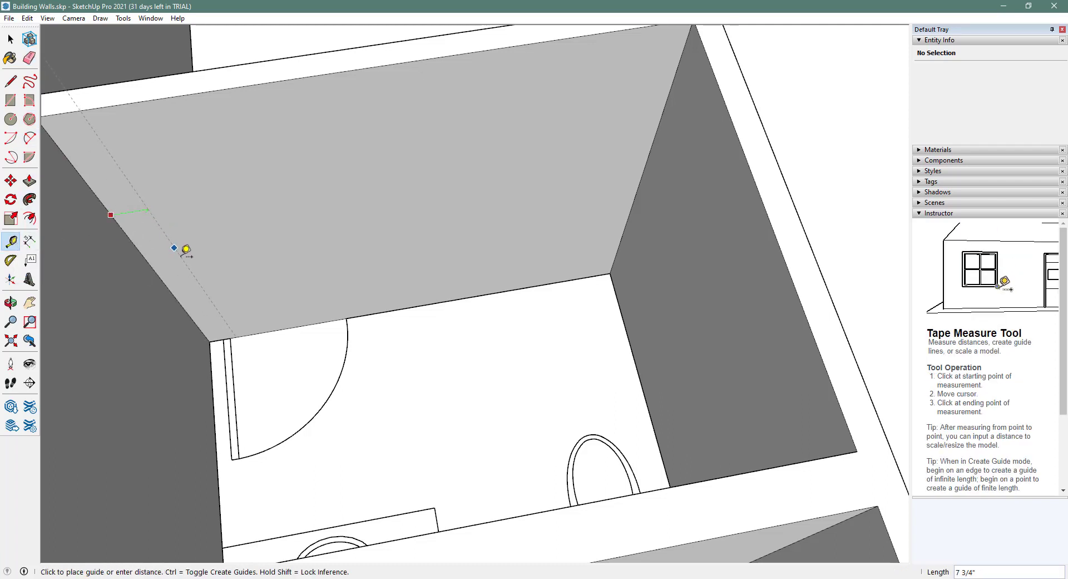
pyautogui.click(230, 332)
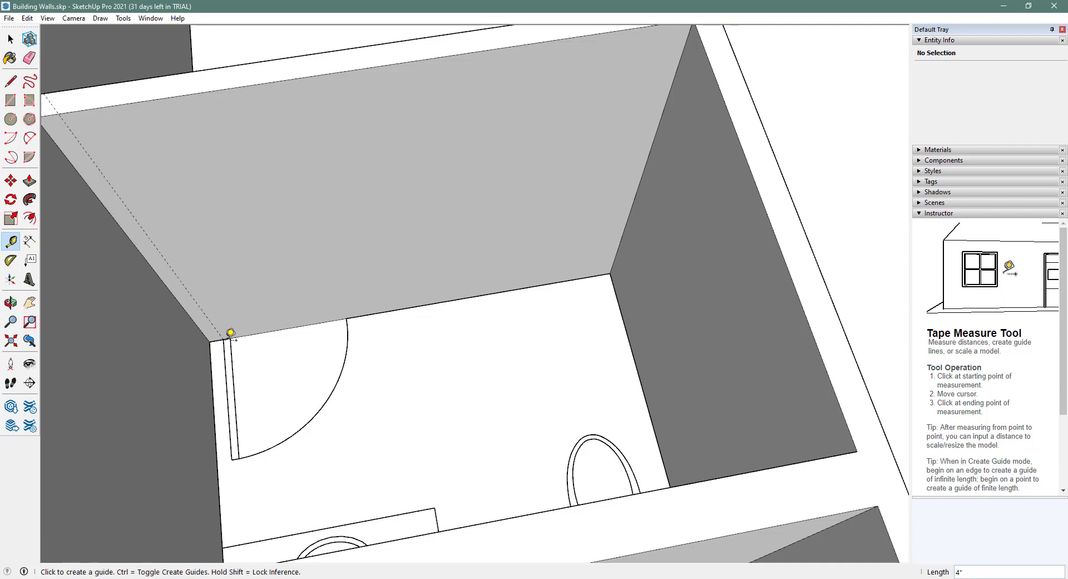
pyautogui.click(189, 290)
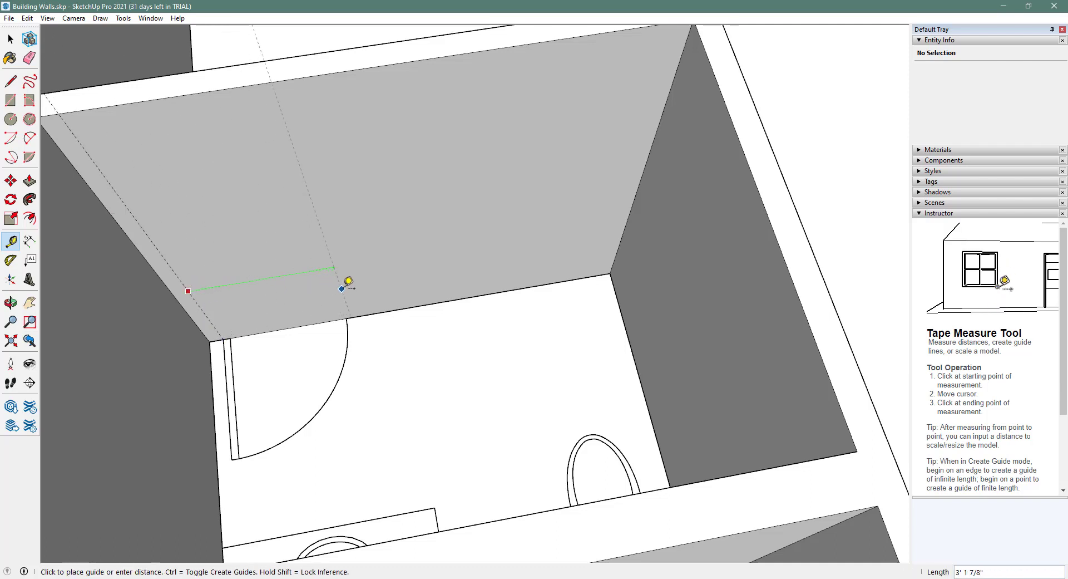
pyautogui.click(347, 315)
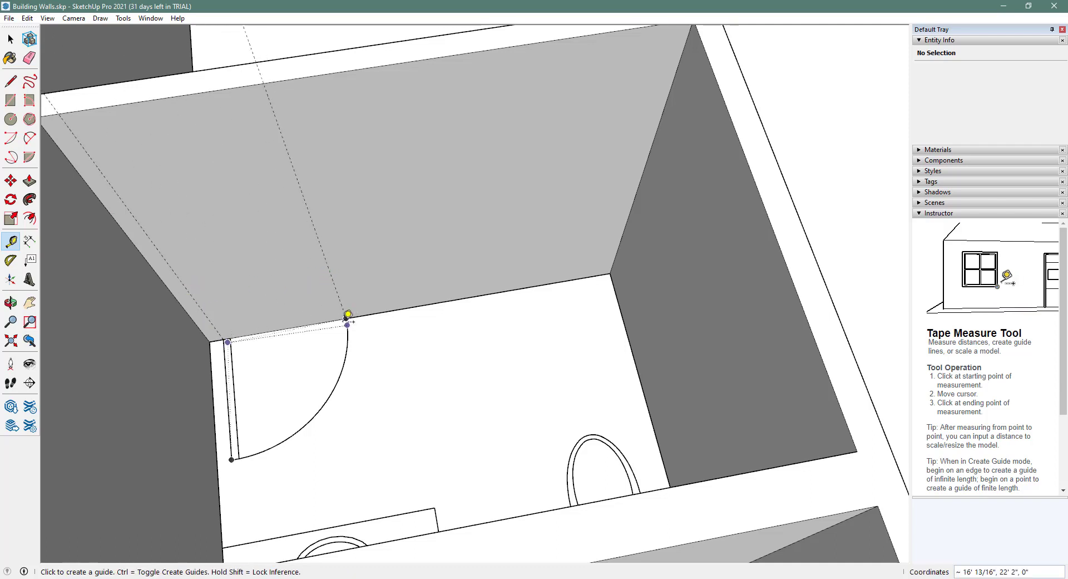
pyautogui.click(320, 322)
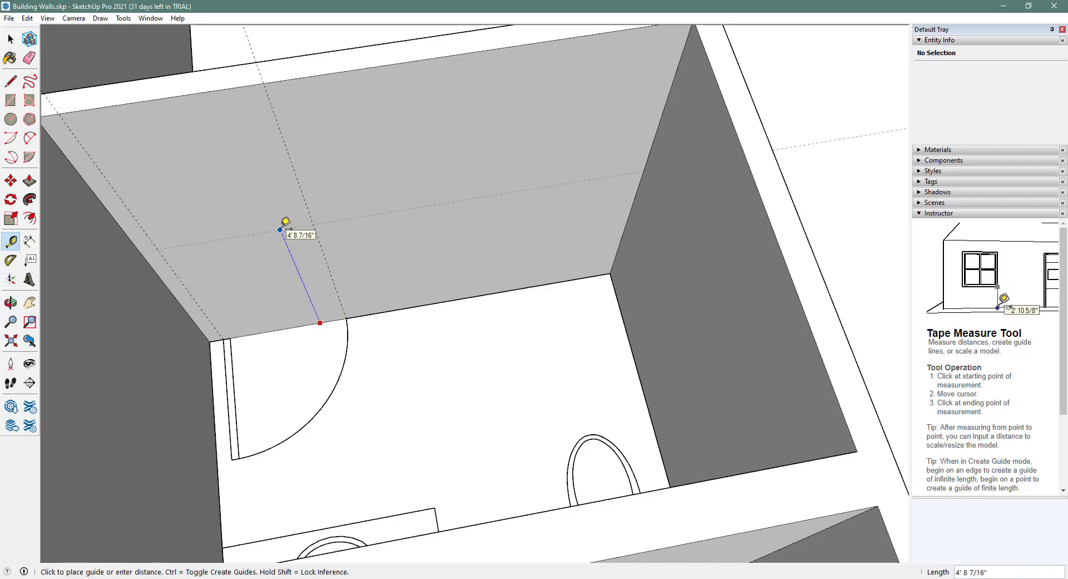
pyautogui.click(281, 229)
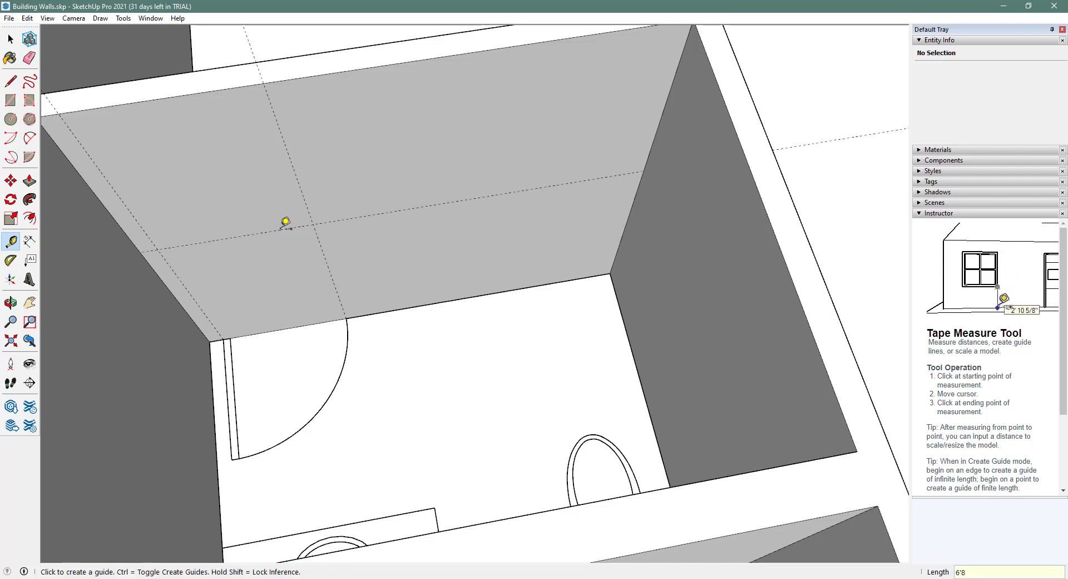
# Draw the restroom door opening's two 6' 8" sides and top edge with the Line tool along the guides
pyautogui.press('l')
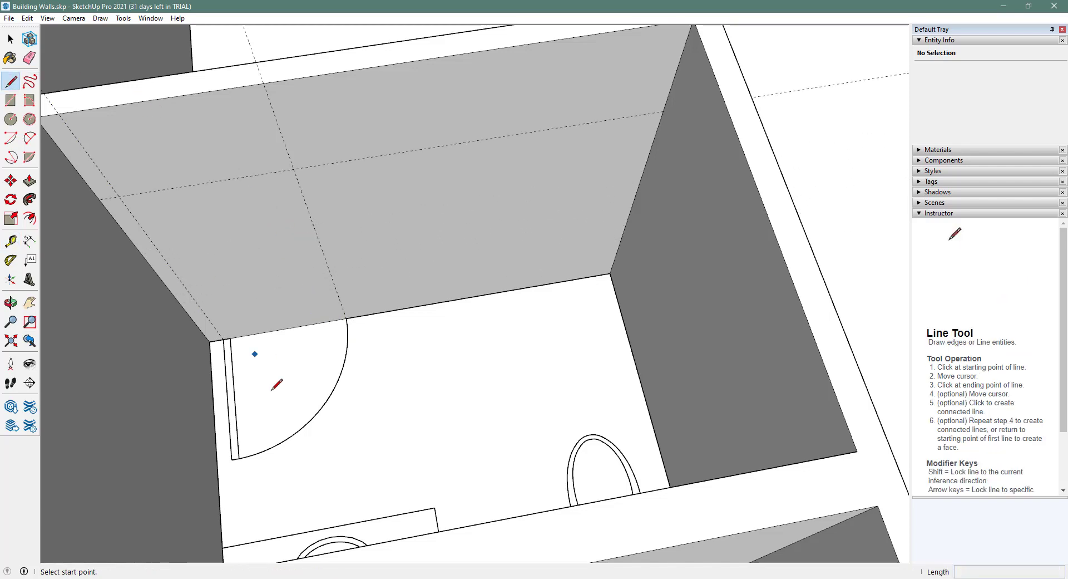
pyautogui.click(224, 338)
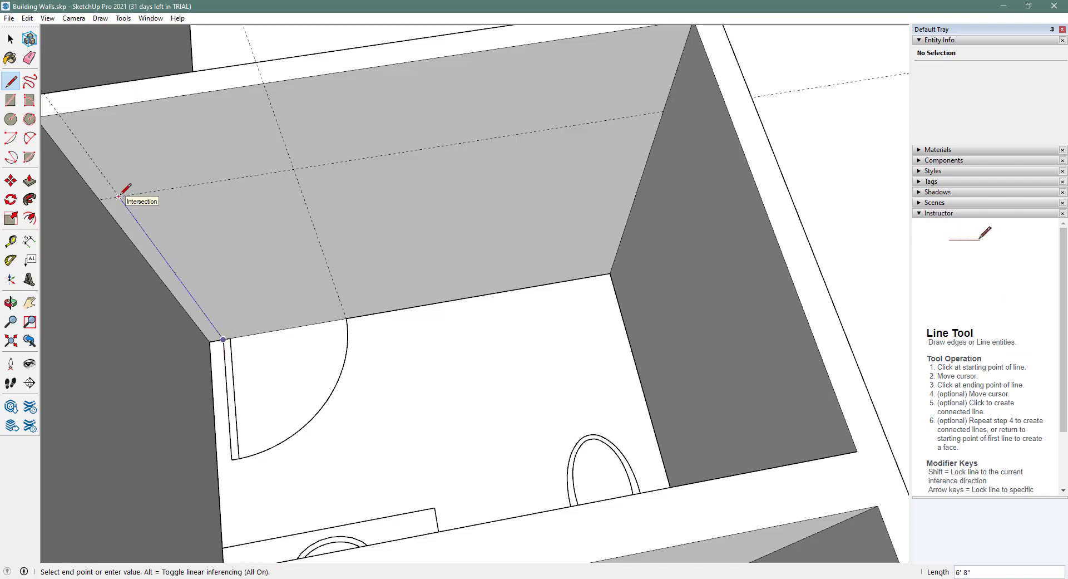
pyautogui.click(119, 196)
pyautogui.click(294, 168)
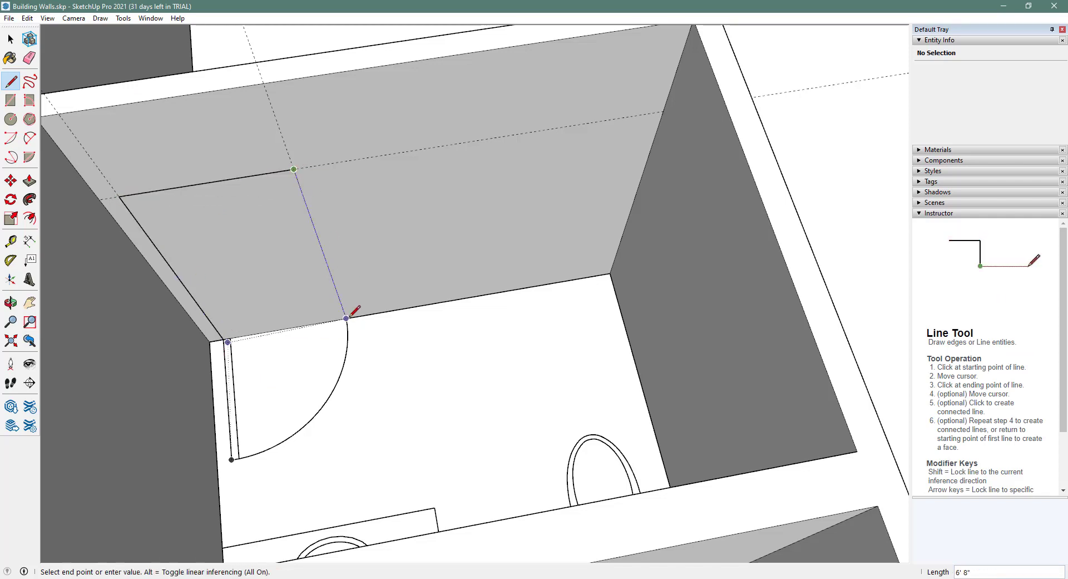
pyautogui.click(347, 318)
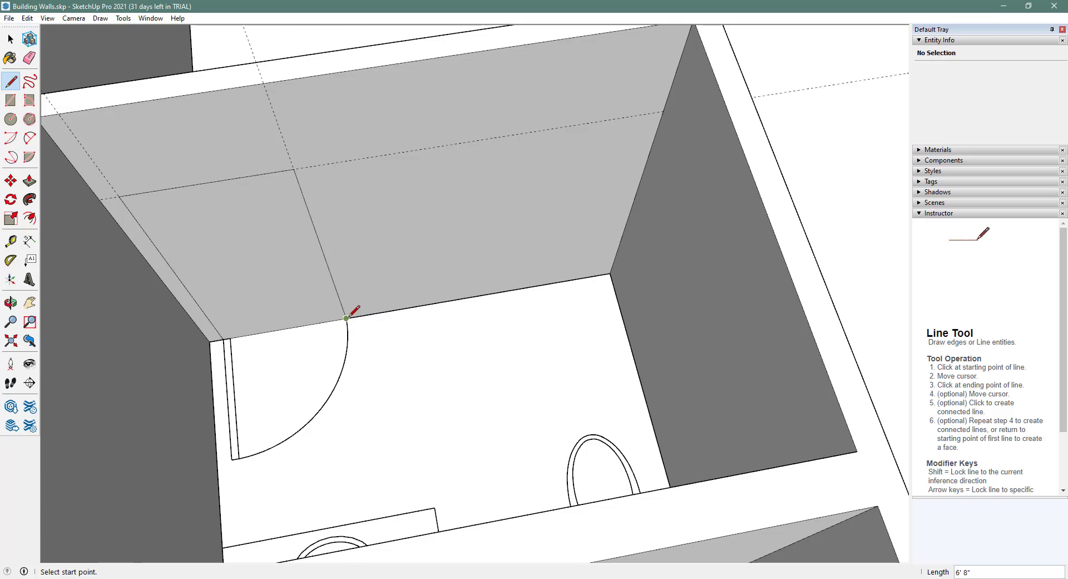
# Cut the restroom door opening by pushing its face 5" through the partition wall
pyautogui.click(29, 180)
pyautogui.click(286, 247)
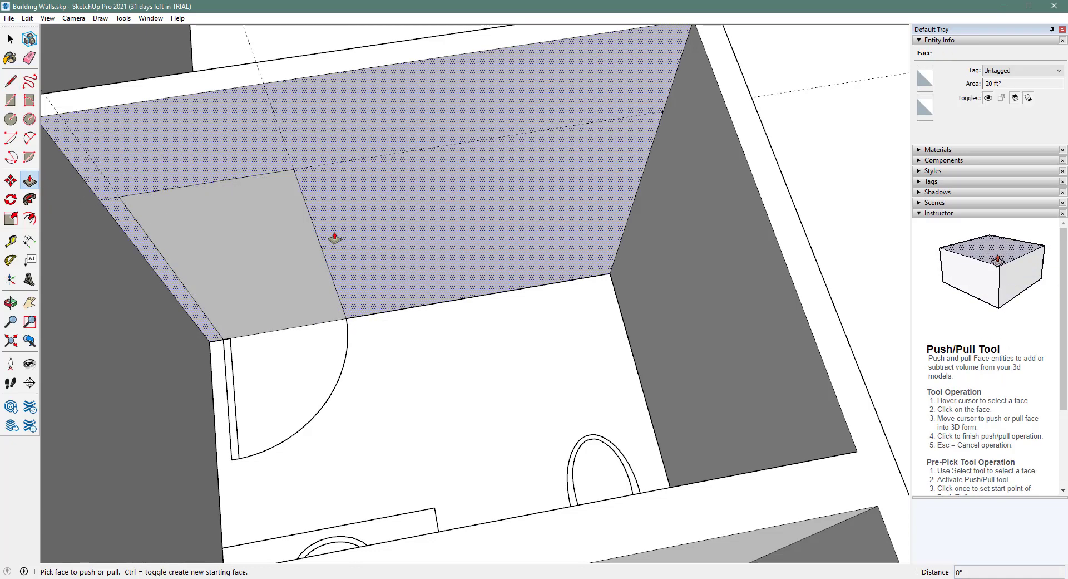
pyautogui.click(293, 281)
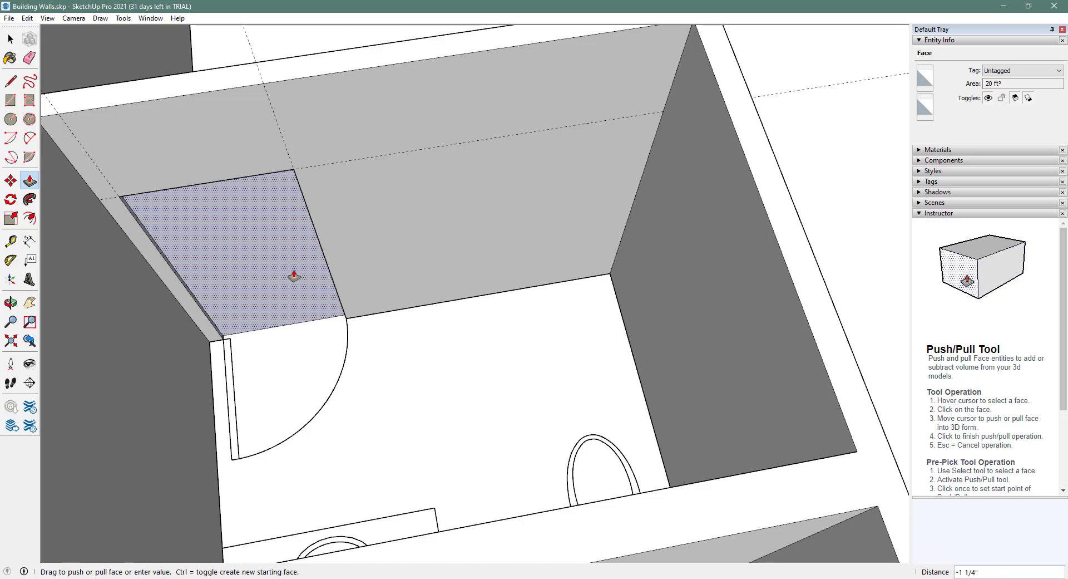
pyautogui.click(295, 270)
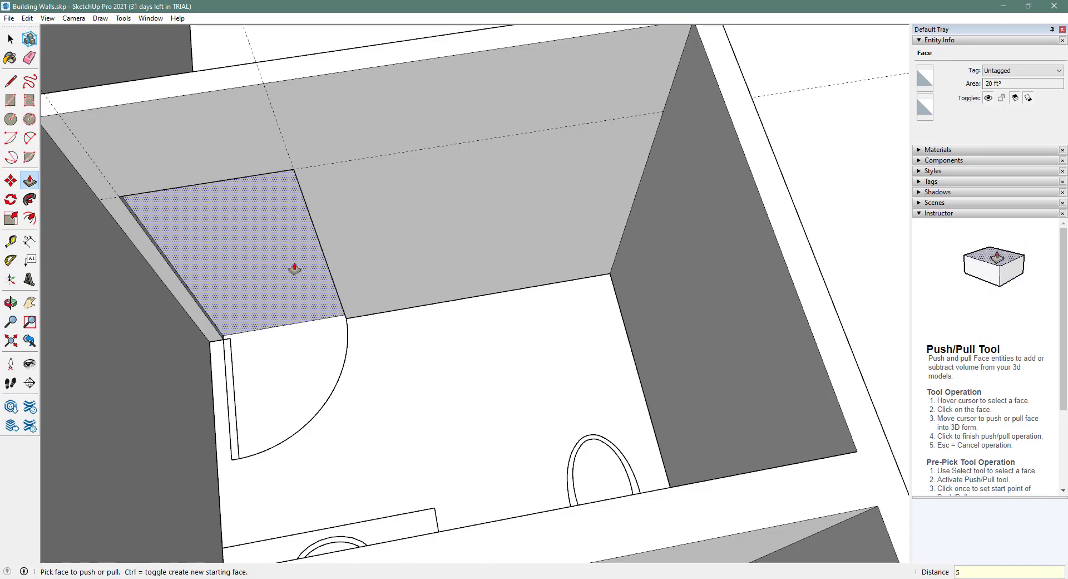
pyautogui.click(294, 268)
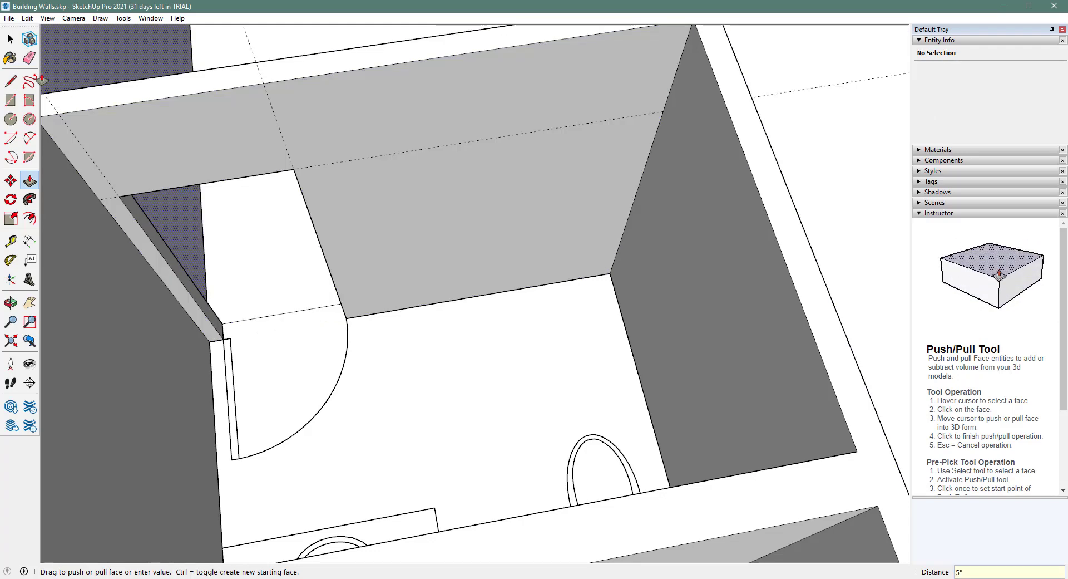
# Erase the leftover edge across the restroom door opening's threshold
pyautogui.press('e')
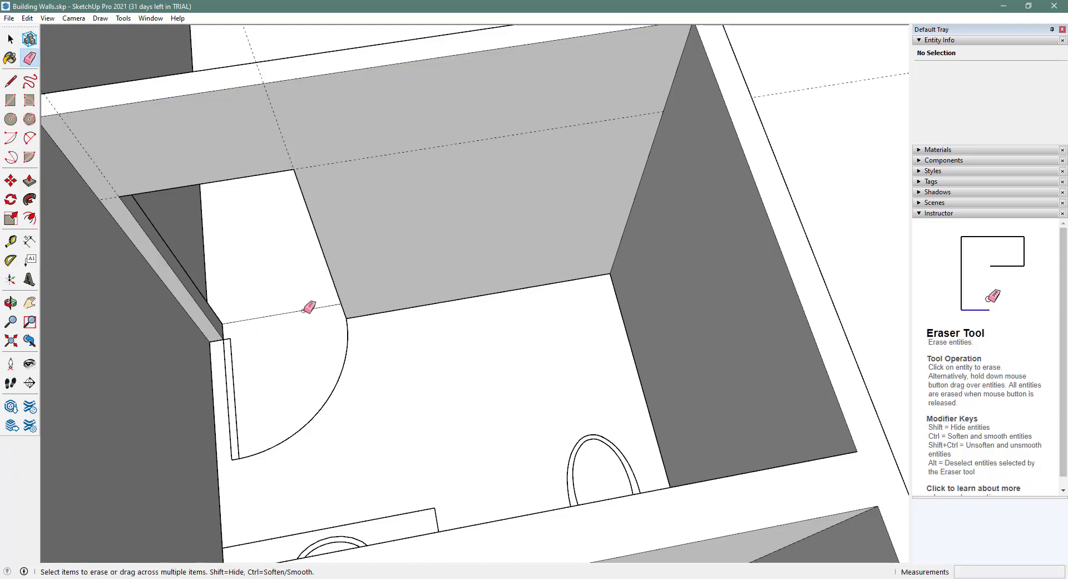
pyautogui.click(305, 310)
# Delete all construction guides from the model
pyautogui.scroll(-8, 426, 481)
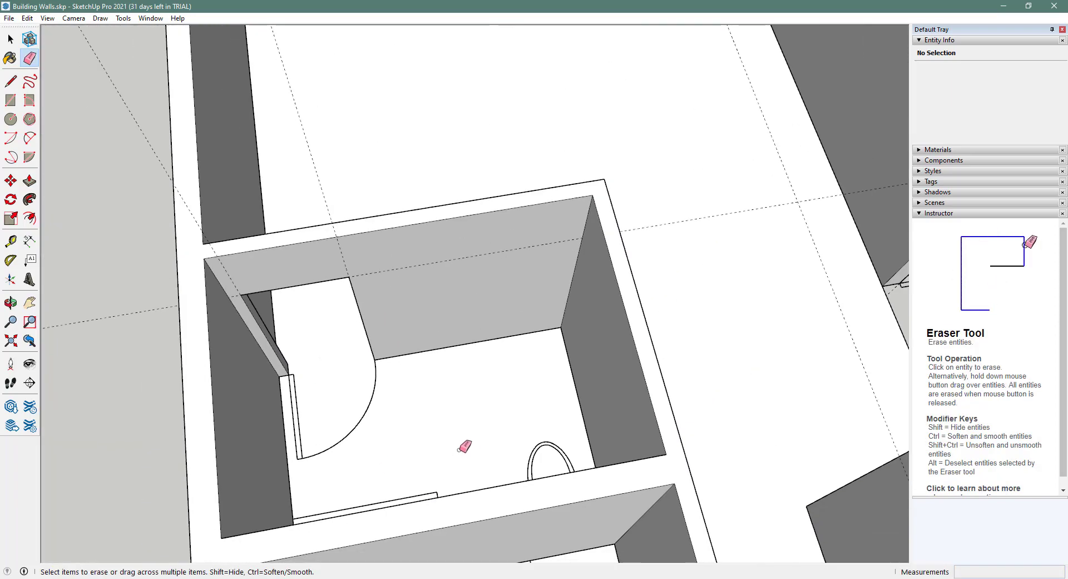
pyautogui.moveTo(551, 431)
pyautogui.mouseDown(button='middle')
pyautogui.moveTo(675, 488)
pyautogui.moveTo(440, 395)
pyautogui.moveTo(317, 369)
pyautogui.moveTo(165, 362)
pyautogui.moveTo(100, 334)
pyautogui.mouseUp(button='middle')
pyautogui.scroll(-4, 540, 382)
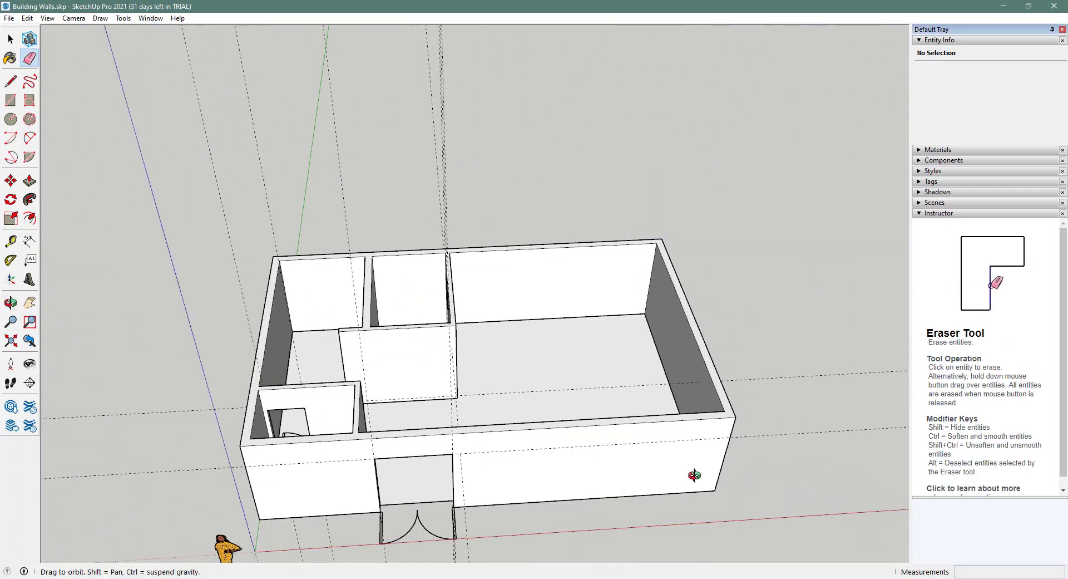
pyautogui.moveTo(540, 384)
pyautogui.mouseDown(button='middle')
pyautogui.moveTo(582, 493)
pyautogui.moveTo(634, 493)
pyautogui.moveTo(780, 413)
pyautogui.moveTo(394, 515)
pyautogui.moveTo(432, 470)
pyautogui.moveTo(505, 428)
pyautogui.moveTo(543, 281)
pyautogui.moveTo(359, 391)
pyautogui.mouseUp(button='middle')
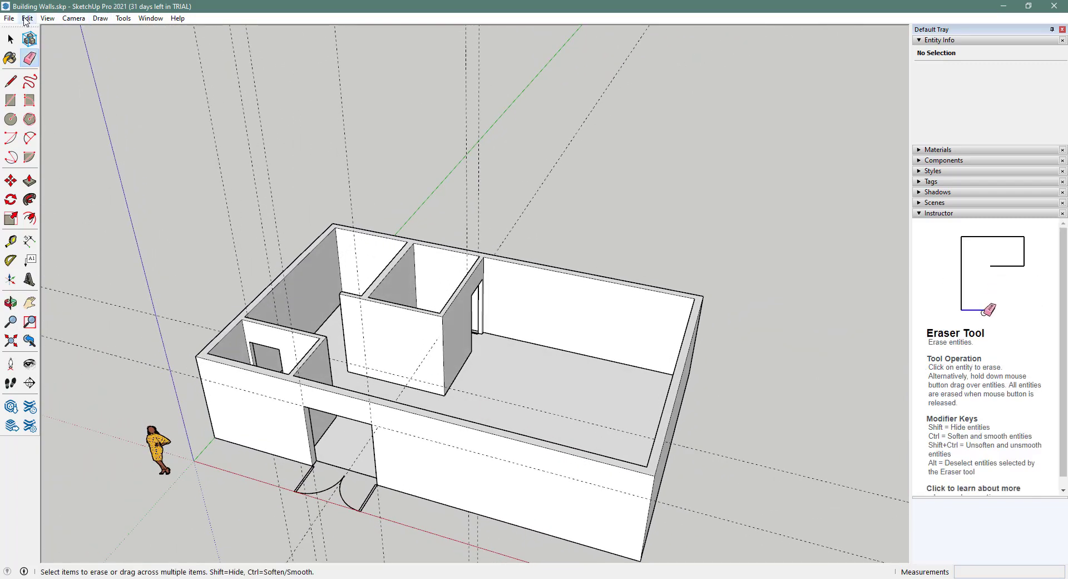
pyautogui.click(25, 18)
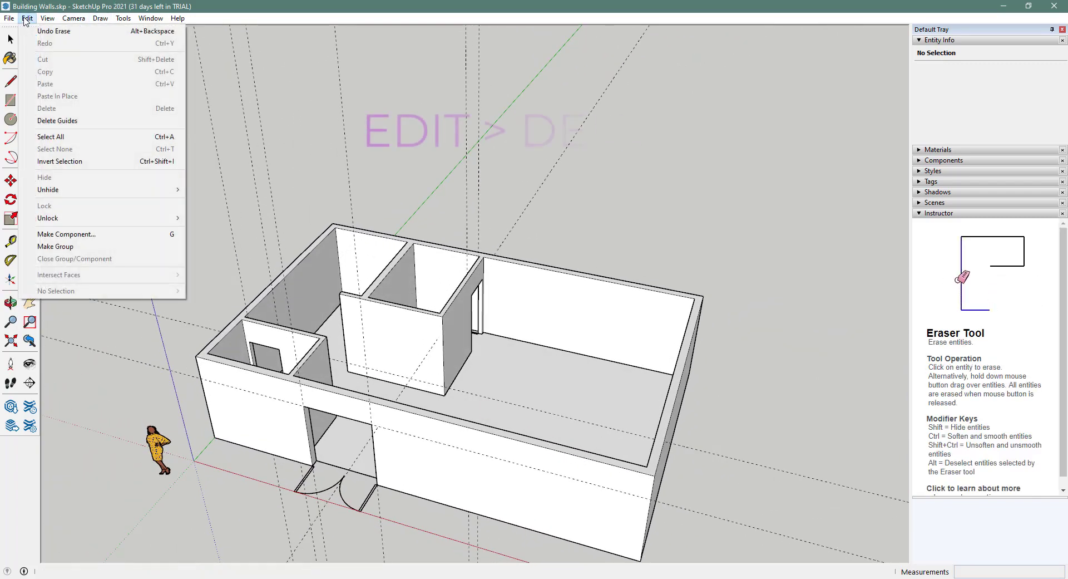
pyautogui.click(57, 121)
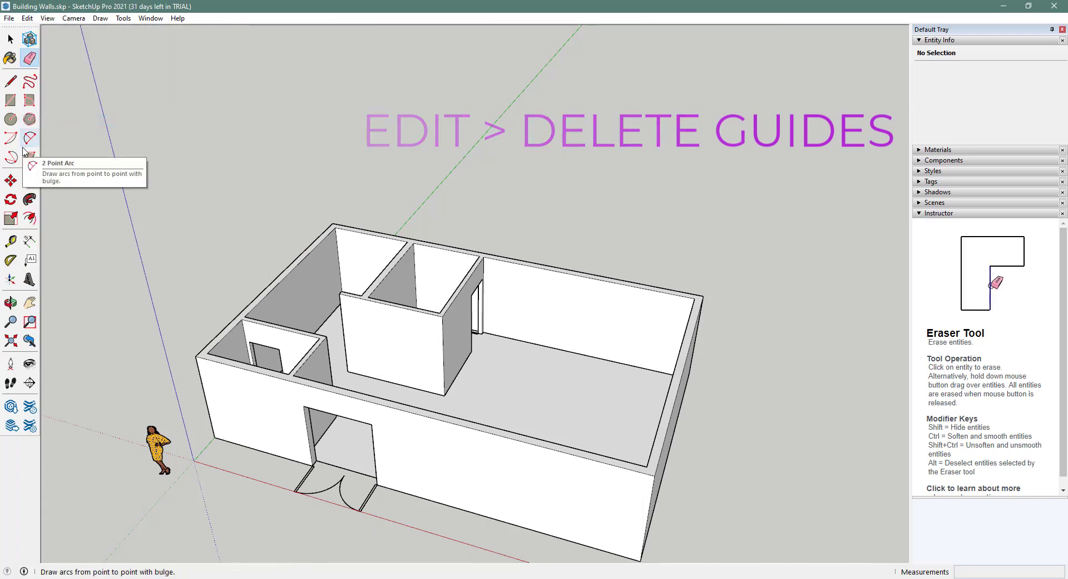
# Select the imported CAD plan component at the double-door swing lines and unlock it
pyautogui.click(10, 39)
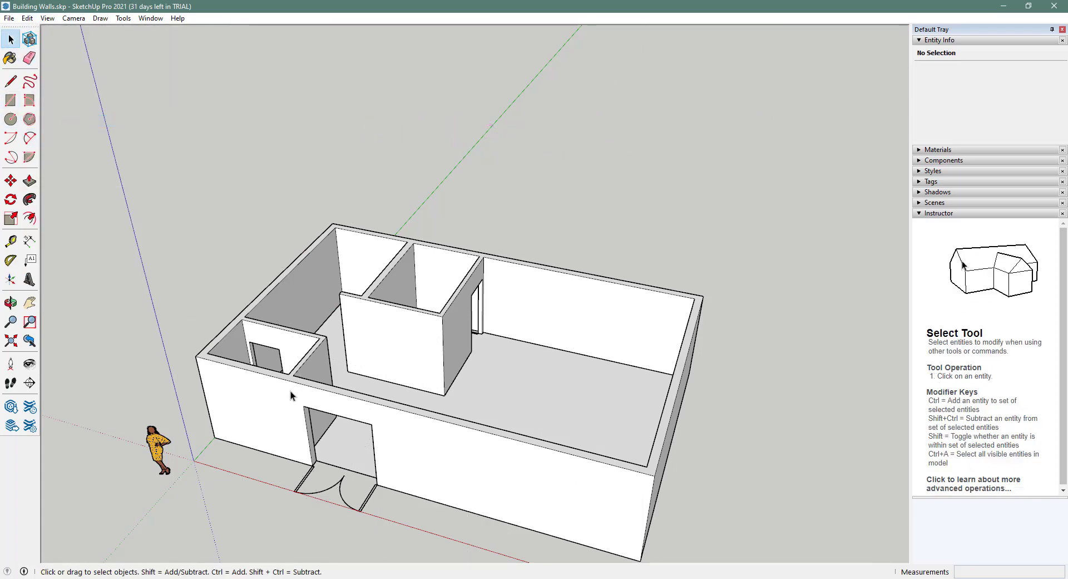
pyautogui.moveTo(435, 507); pyautogui.dragTo(2, 265, button='middle')
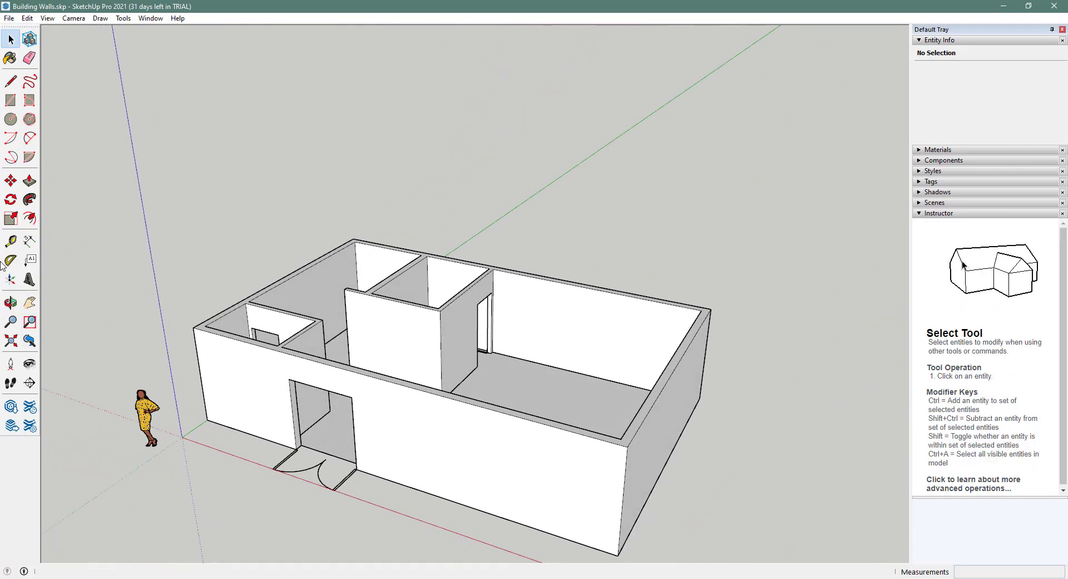
pyautogui.scroll(6, 348, 480)
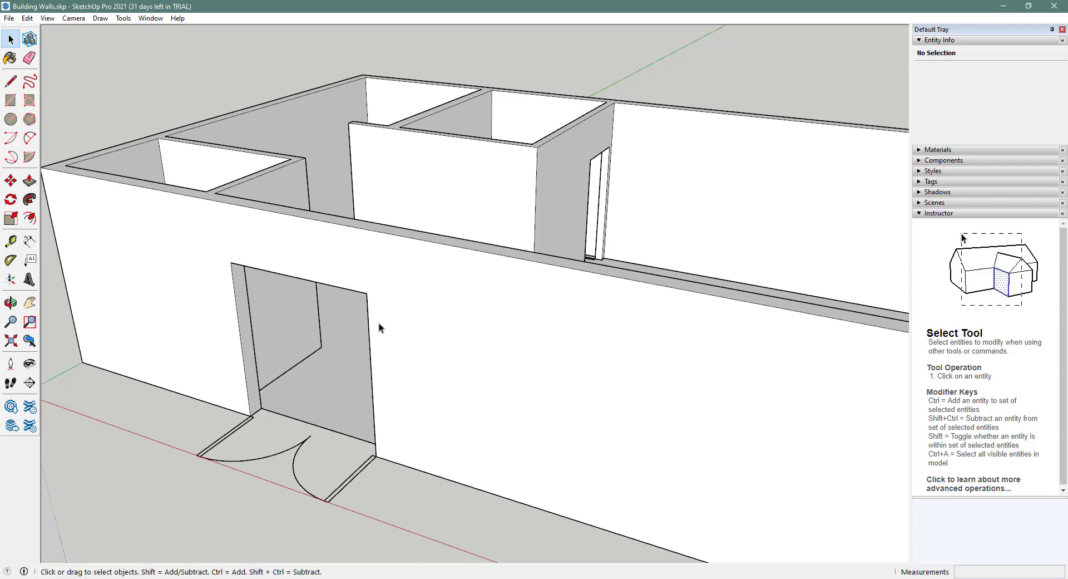
pyautogui.click(349, 483)
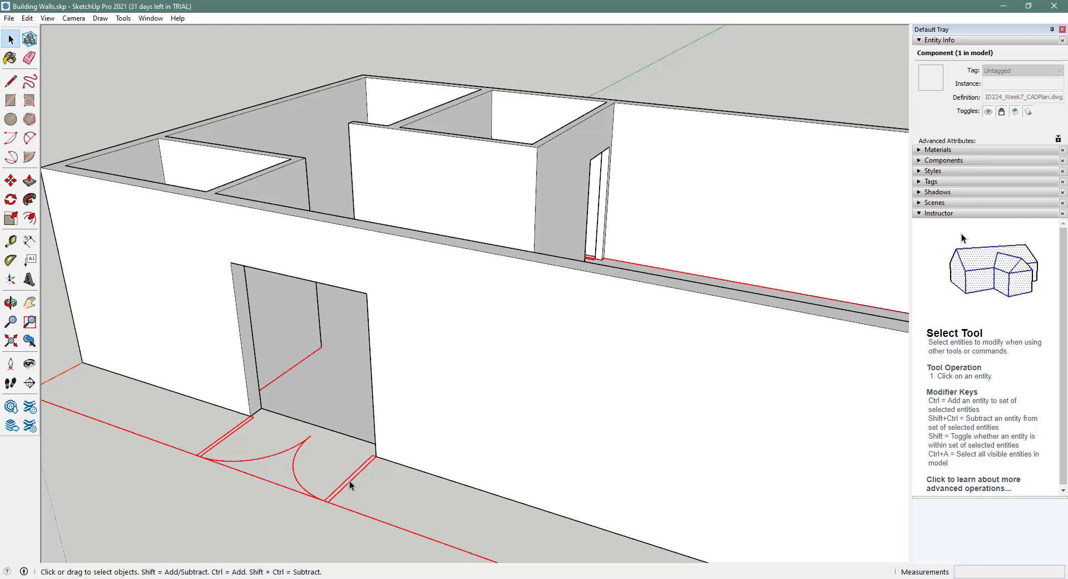
pyautogui.rightClick(349, 480)
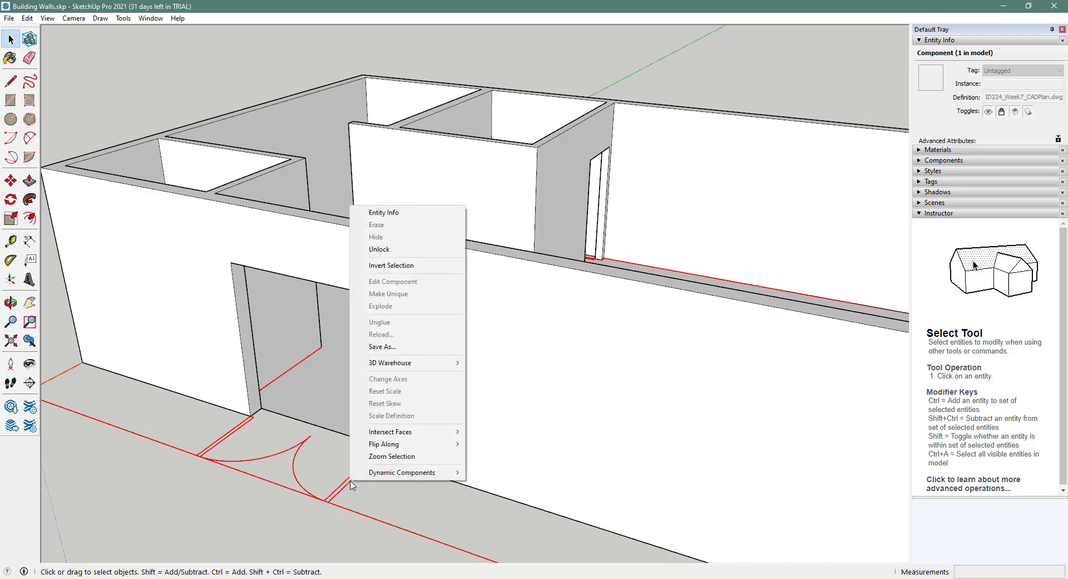
pyautogui.click(399, 255)
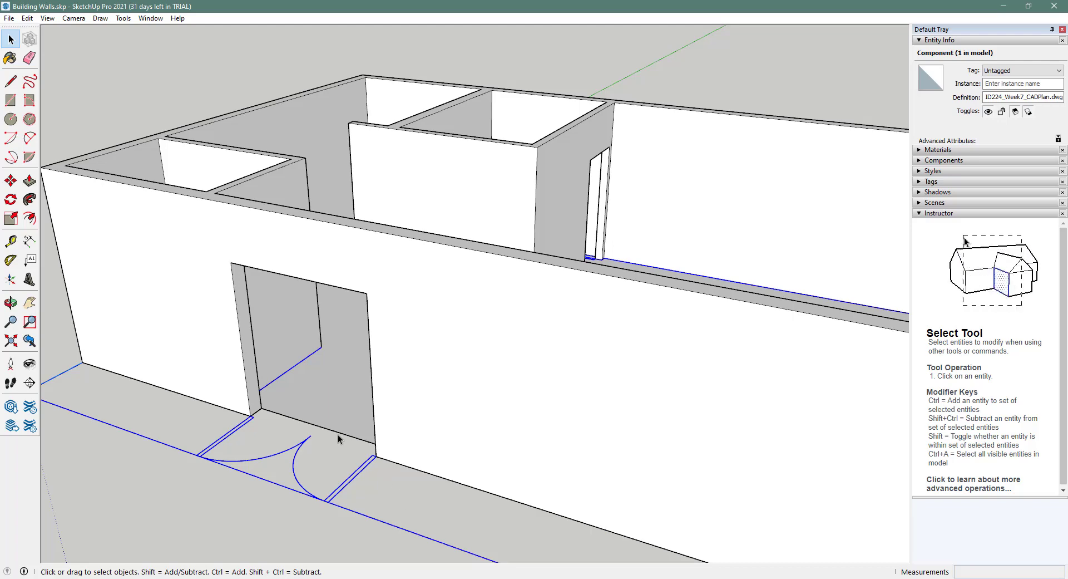
# Move the CAD plan vertically up 9' from the double-door opening's lower outer corner
pyautogui.click(10, 182)
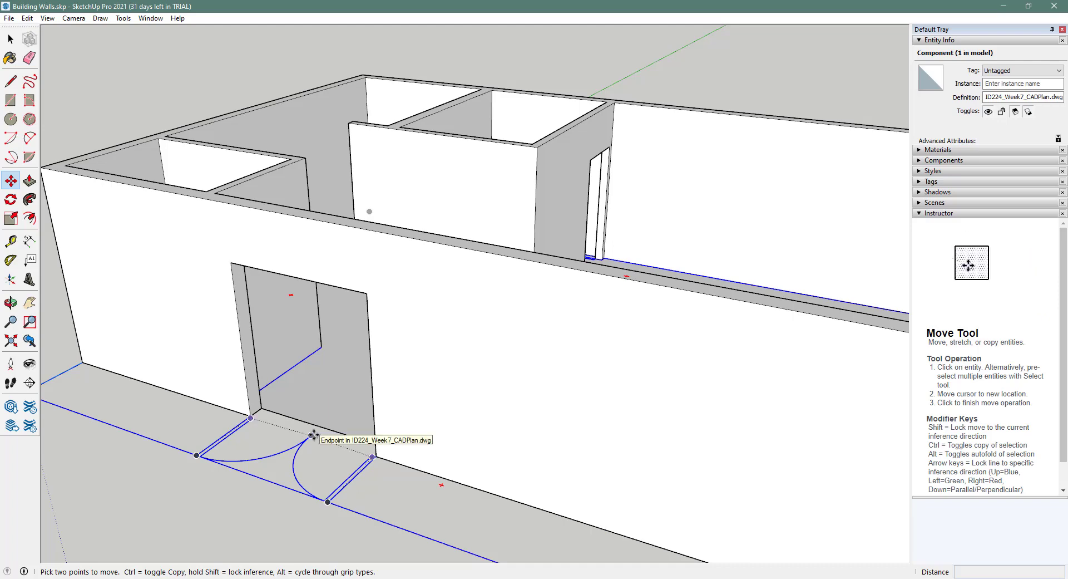
pyautogui.scroll(4, 326, 439)
pyautogui.scroll(3, 438, 482)
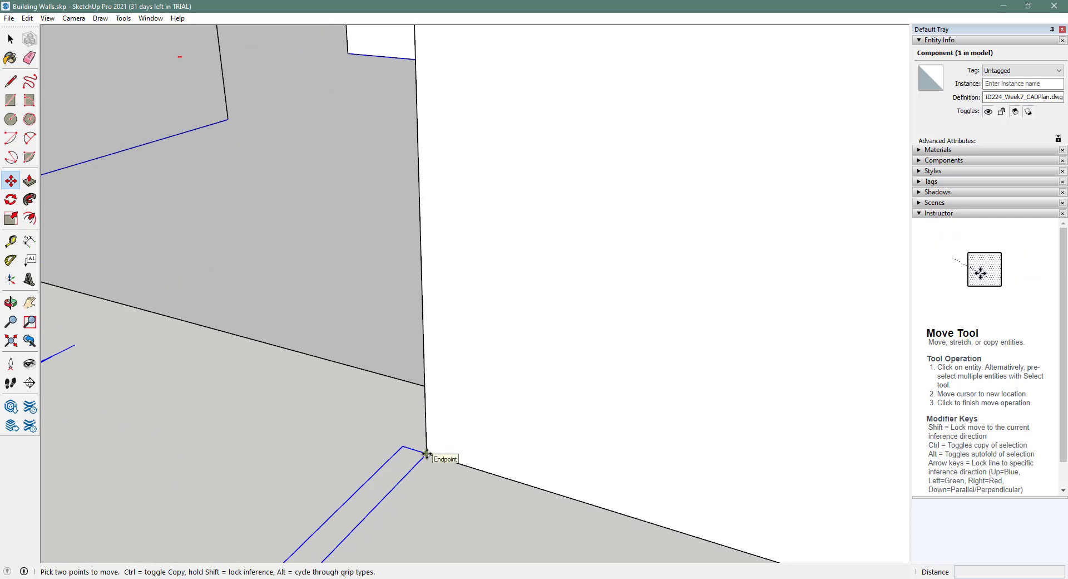
pyautogui.click(427, 453)
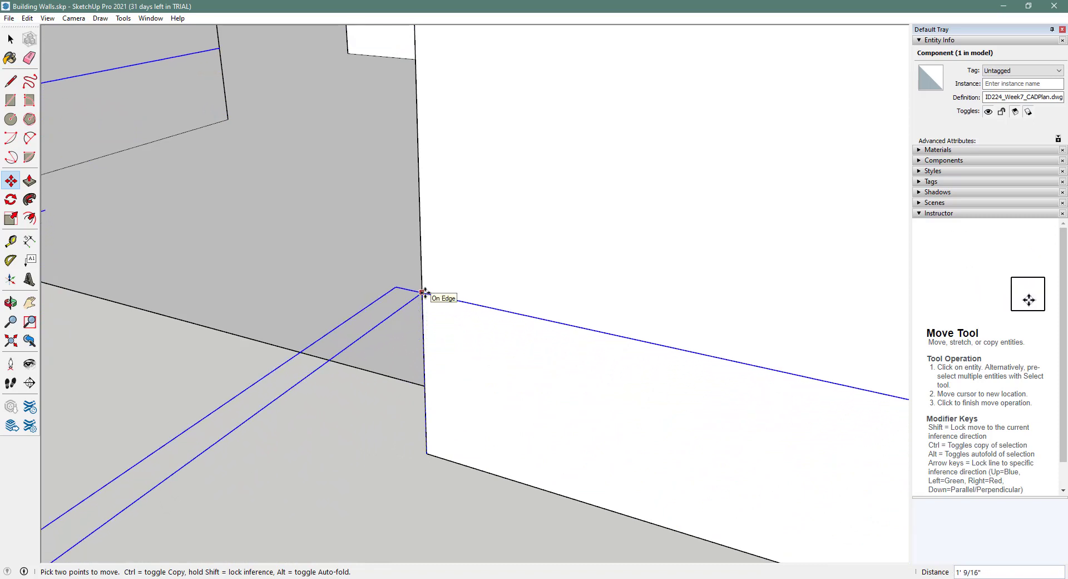
pyautogui.press('Return')
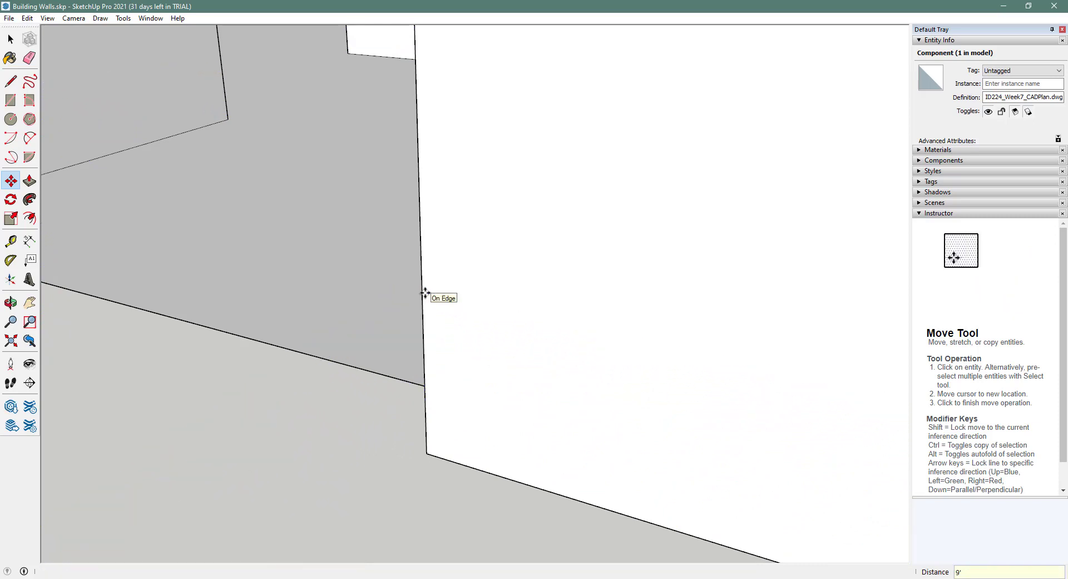
pyautogui.scroll(-2, 442, 260)
pyautogui.scroll(-5, 444, 260)
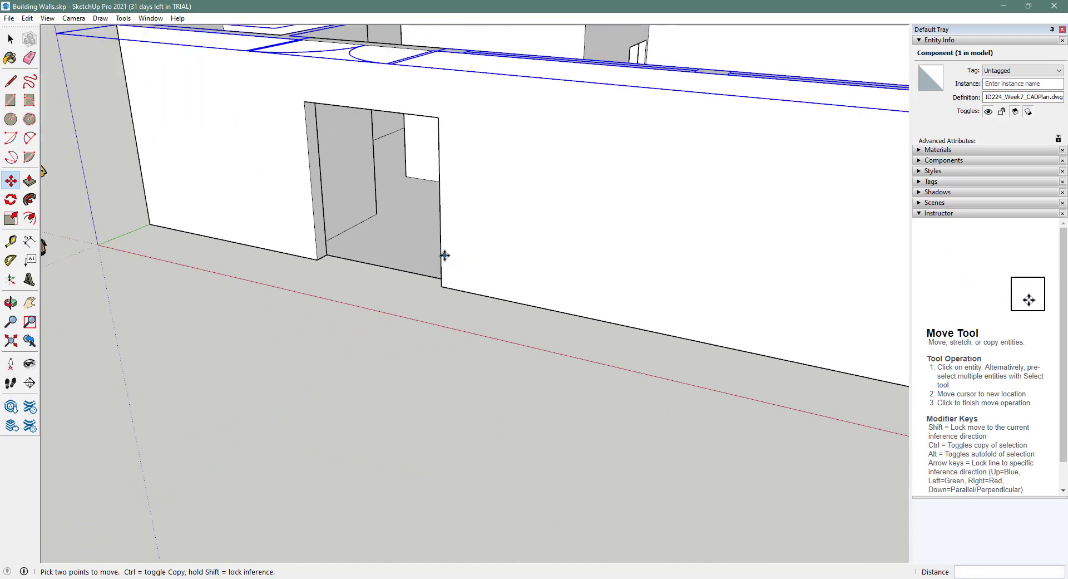
# Lock the raised CAD plan component in place at the wall tops
pyautogui.moveTo(470, 136); pyautogui.dragTo(596, 289, button='middle')
pyautogui.moveTo(645, 331); pyautogui.dragTo(605, 303, button='middle')
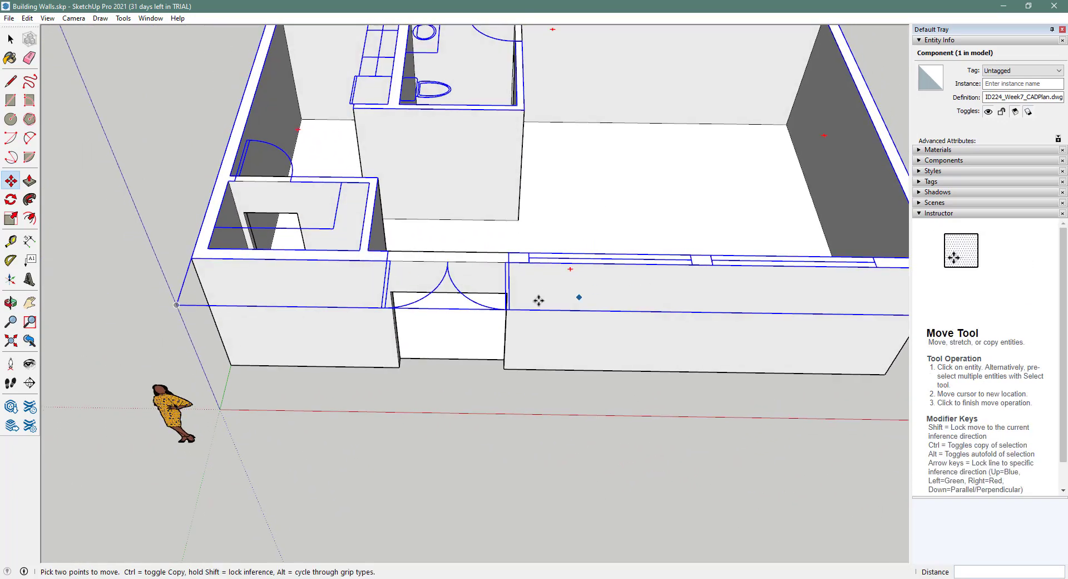
pyautogui.rightClick(476, 303)
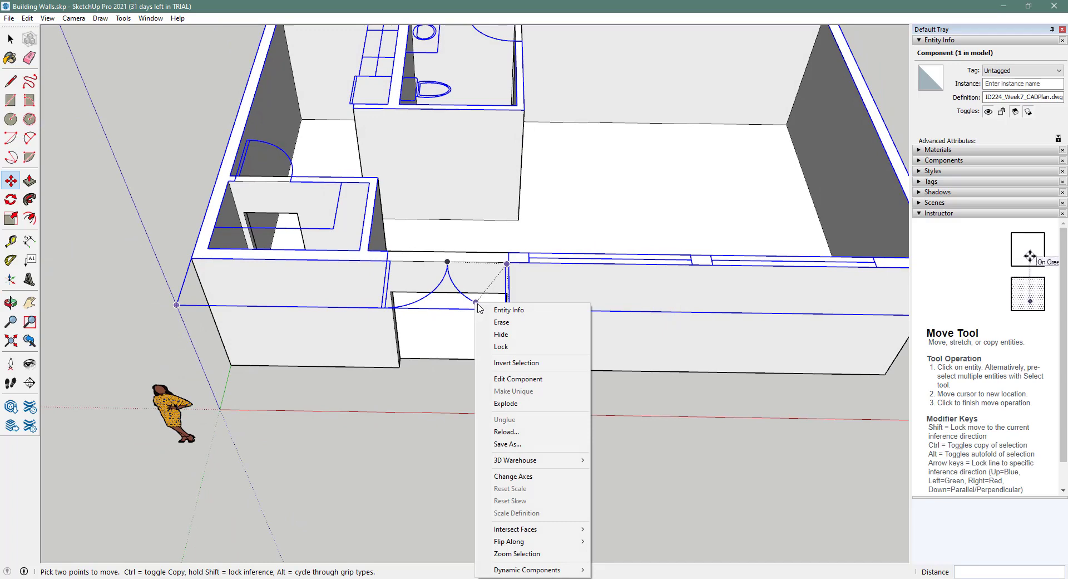
pyautogui.click(502, 347)
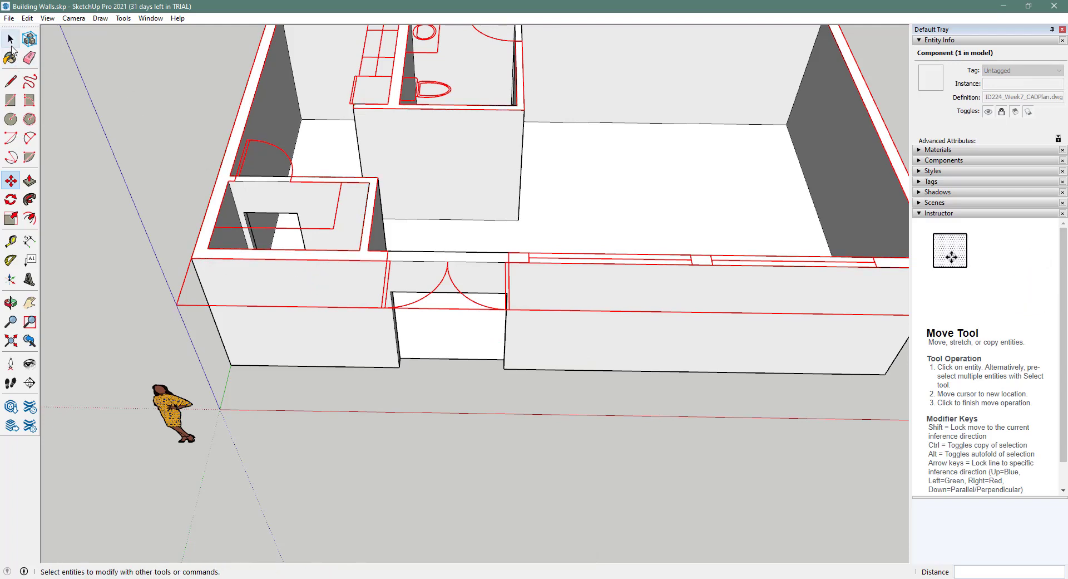
# Place vertical guides on the front wall at both ends of the plan's first window, starting from the double-door opening's edge
pyautogui.click(10, 241)
pyautogui.moveTo(544, 398); pyautogui.dragTo(491, 272, button='middle')
pyautogui.scroll(5, 496, 301)
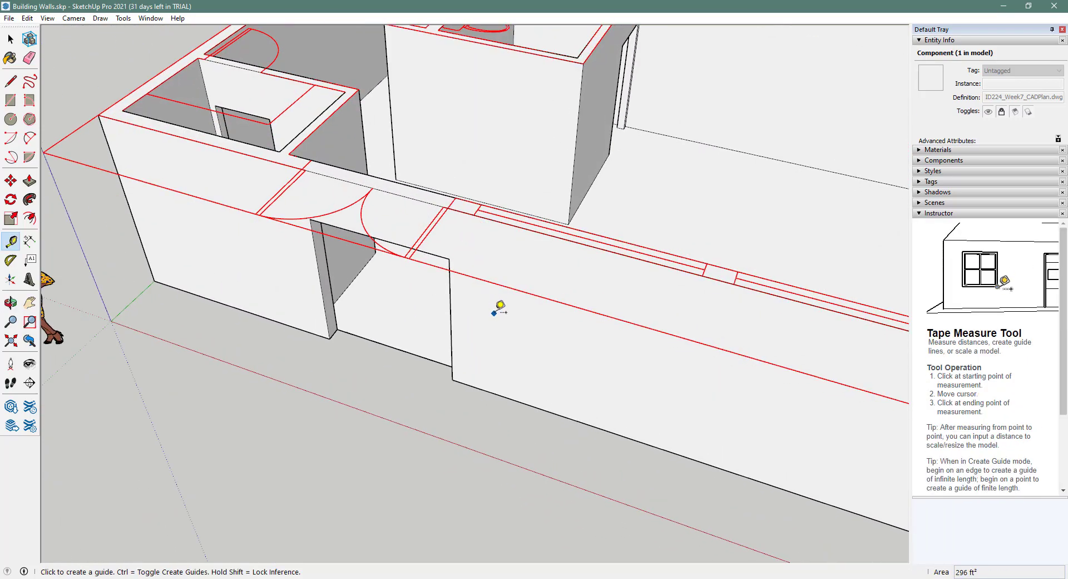
pyautogui.scroll(1, 483, 303)
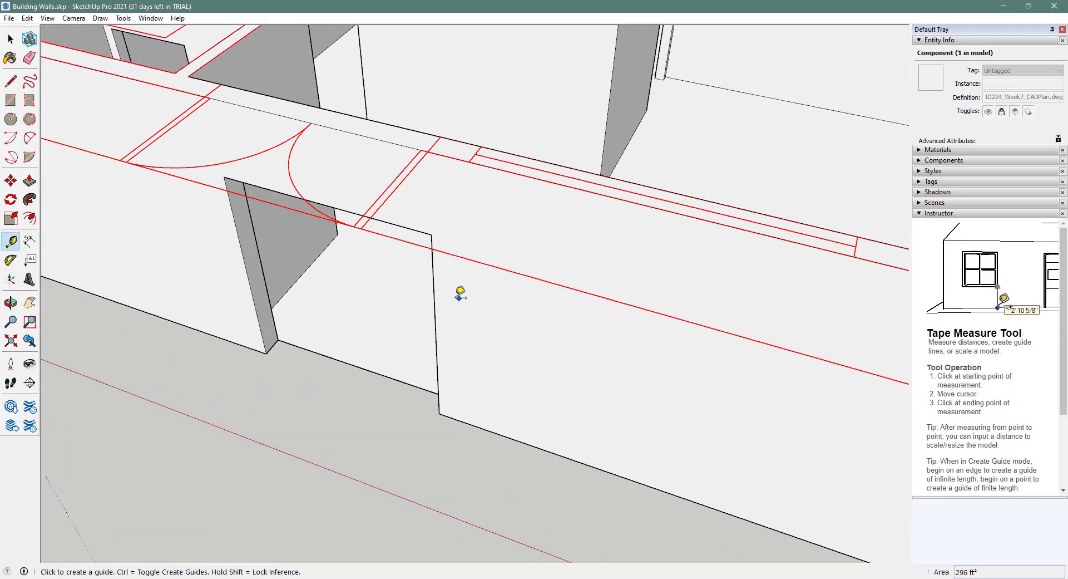
pyautogui.click(433, 277)
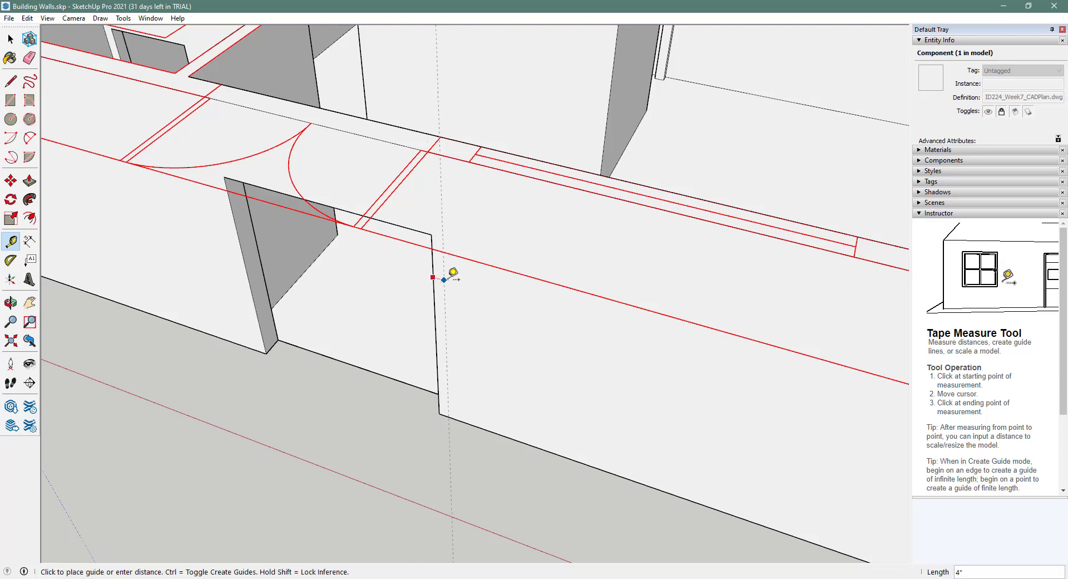
pyautogui.click(470, 161)
pyautogui.click(471, 188)
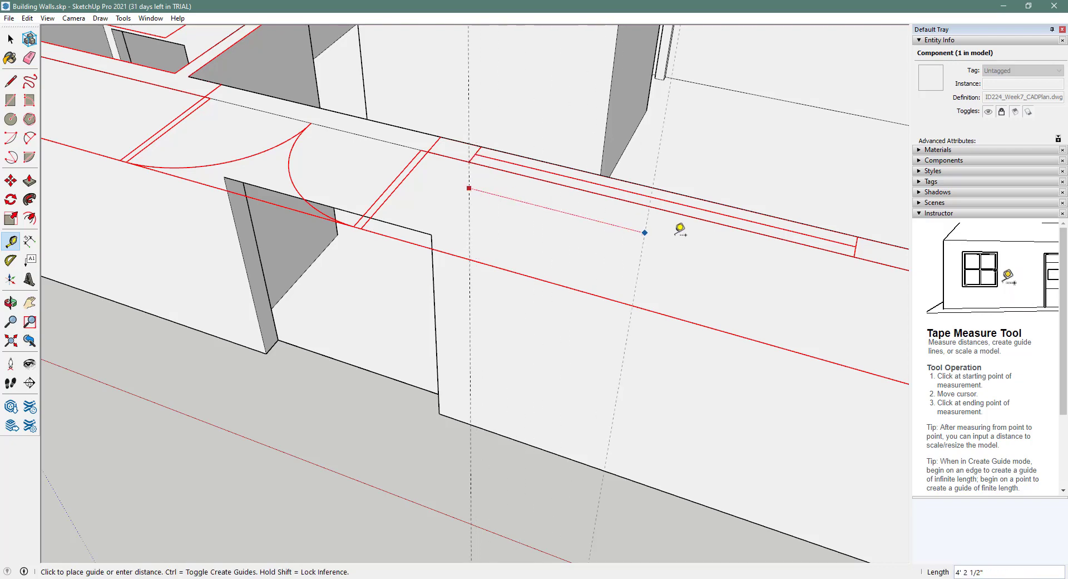
pyautogui.click(861, 252)
# Place vertical guides on the front wall at both ends of the plan's second window, 8' apart
pyautogui.scroll(-6, 818, 270)
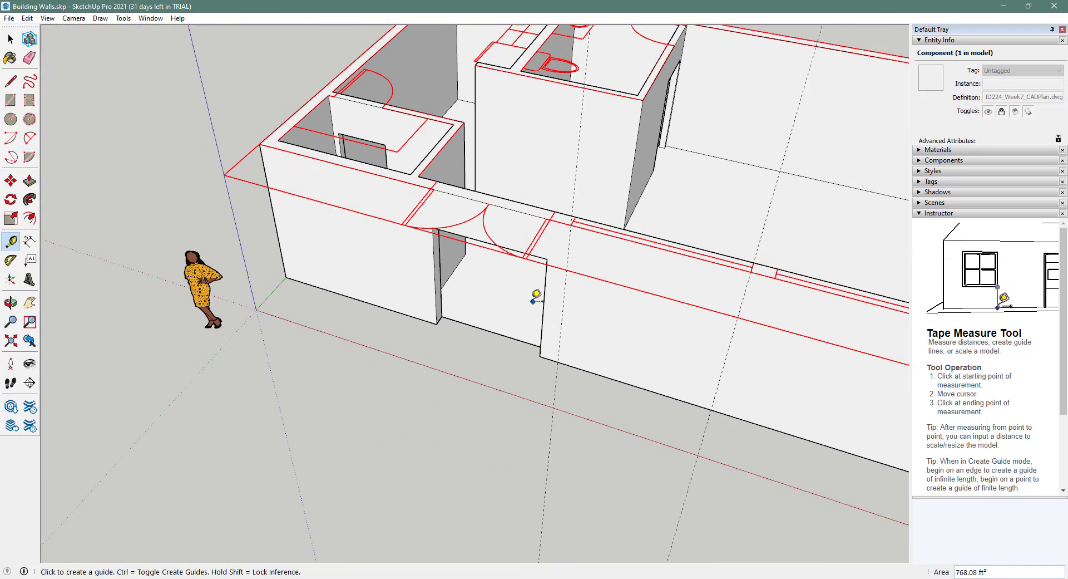
pyautogui.scroll(5, 766, 308)
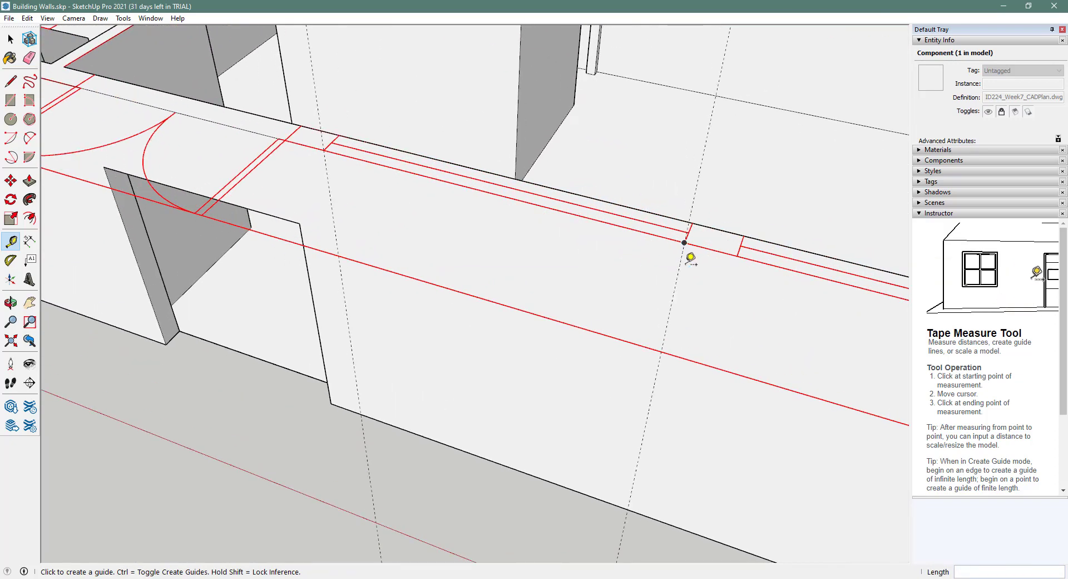
pyautogui.click(684, 257)
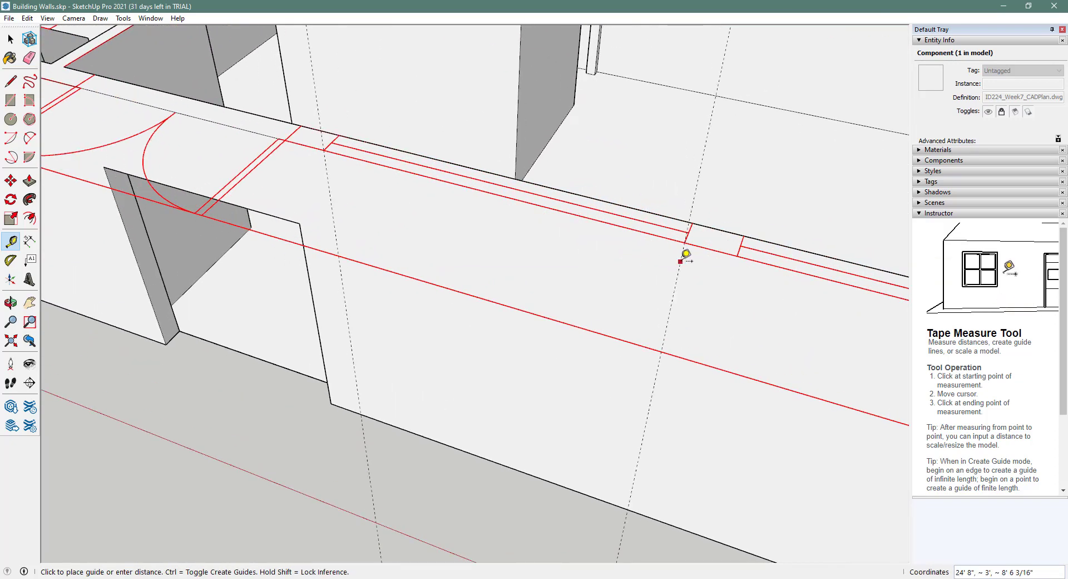
pyautogui.click(739, 255)
pyautogui.scroll(-7, 599, 314)
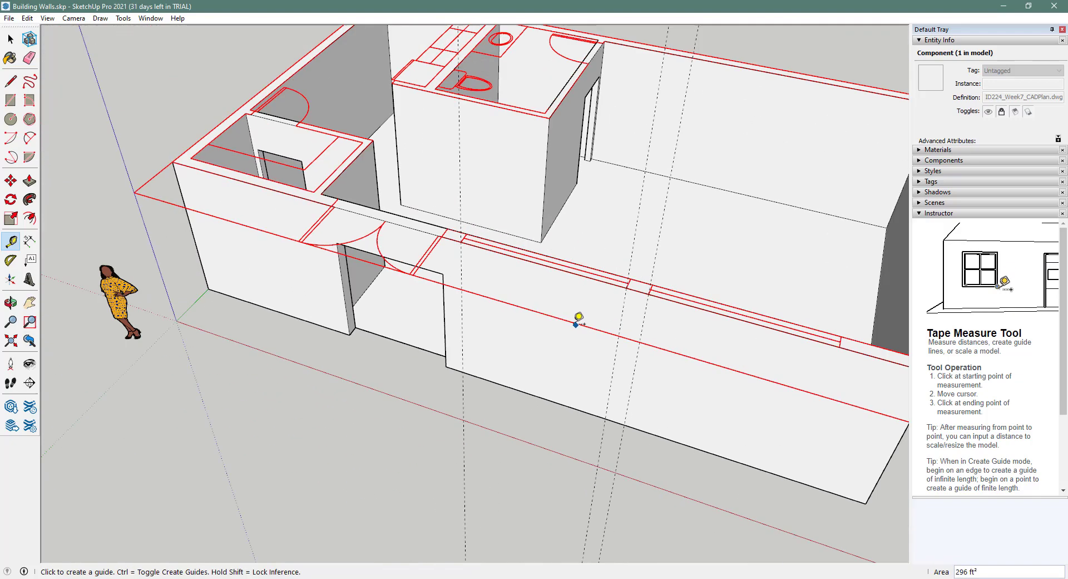
pyautogui.click(649, 313)
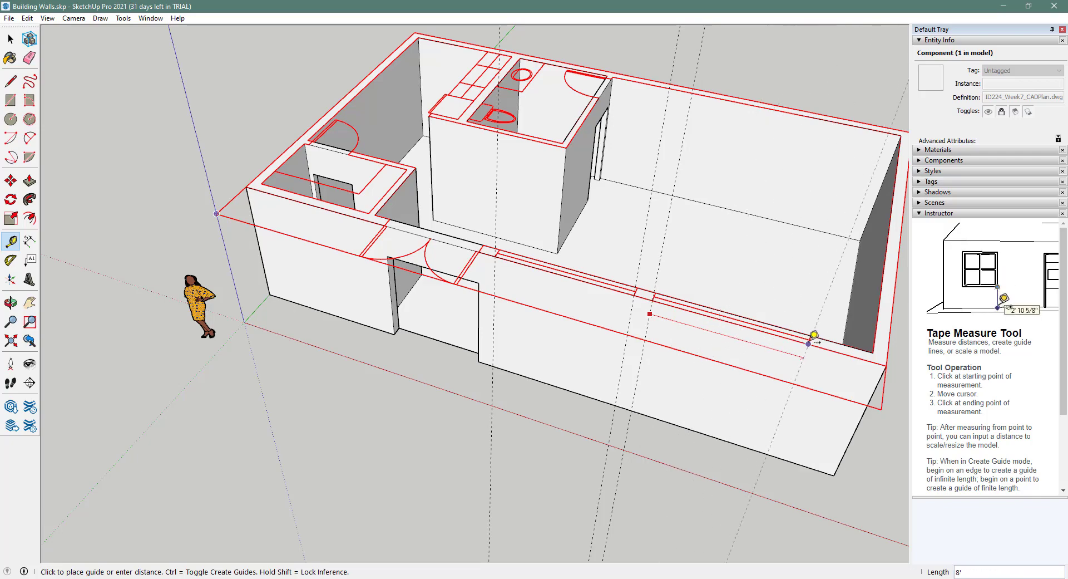
pyautogui.press('Escape')
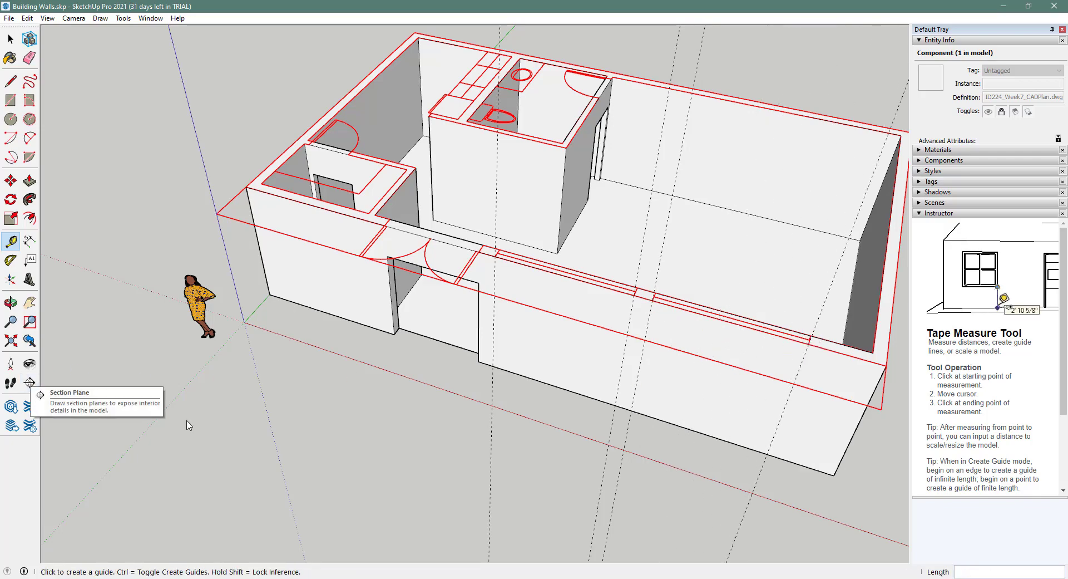
# Place horizontal guides 1' above the front wall's base and 1' below its top edge for the window sills and heads
pyautogui.moveTo(188, 426); pyautogui.dragTo(460, 305, button='middle')
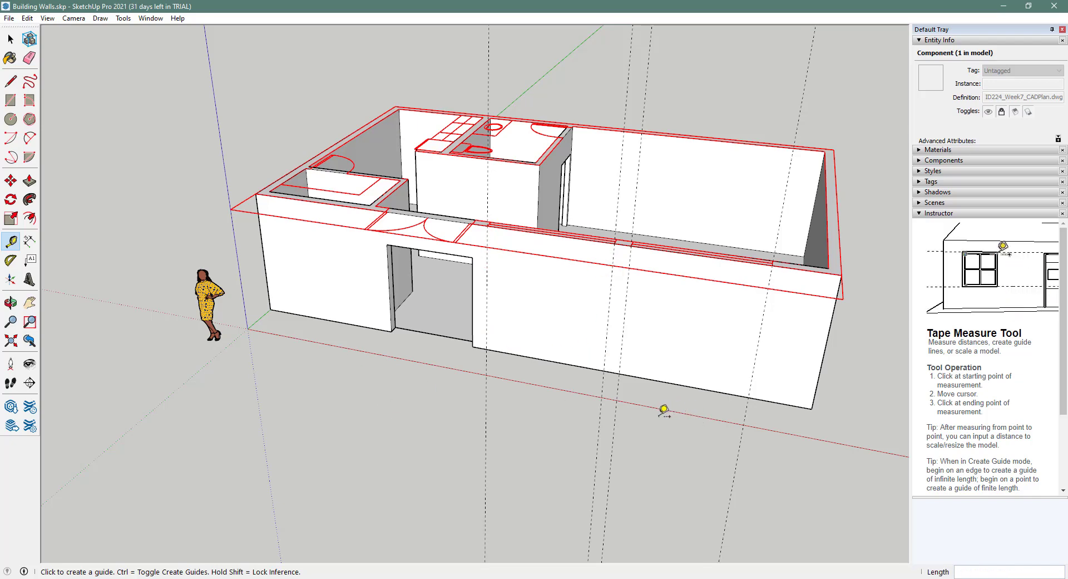
pyautogui.press('o')
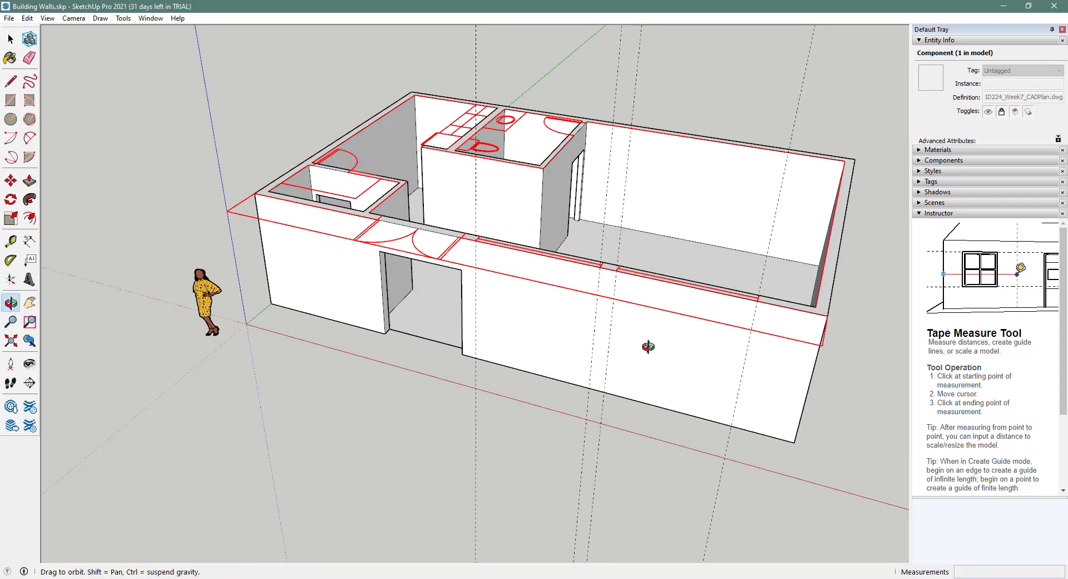
pyautogui.moveTo(646, 349); pyautogui.dragTo(691, 410)
pyautogui.press('t')
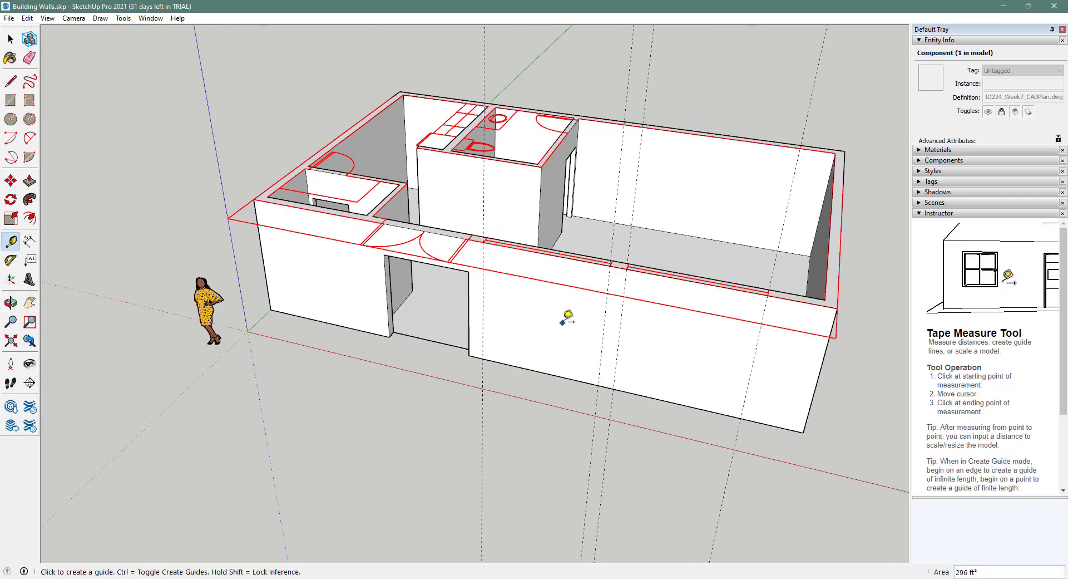
pyautogui.scroll(5, 568, 334)
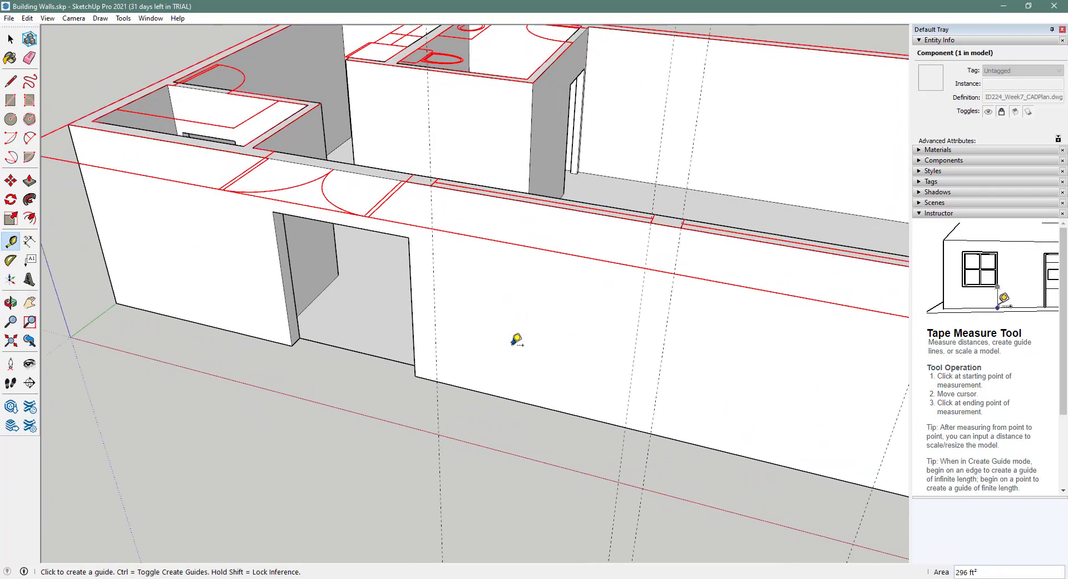
pyautogui.moveTo(517, 340); pyautogui.dragTo(555, 299, button='middle')
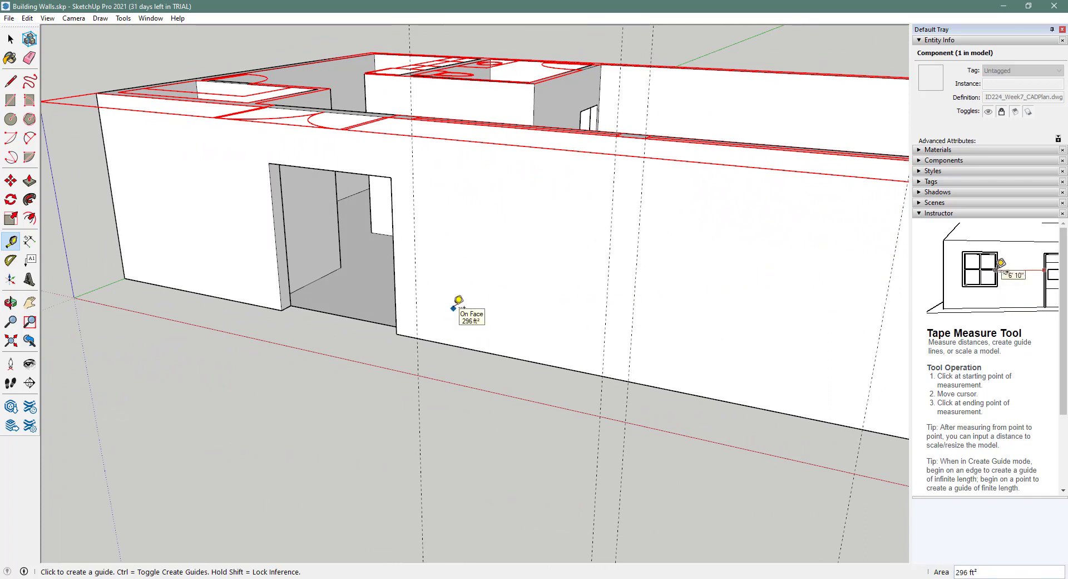
pyautogui.click(459, 117)
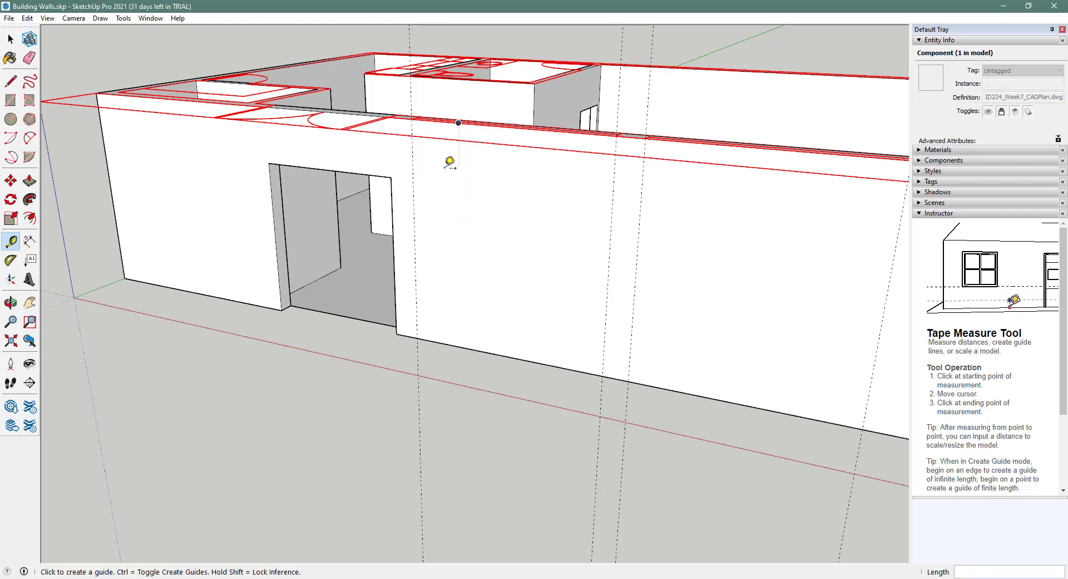
pyautogui.click(110, 177)
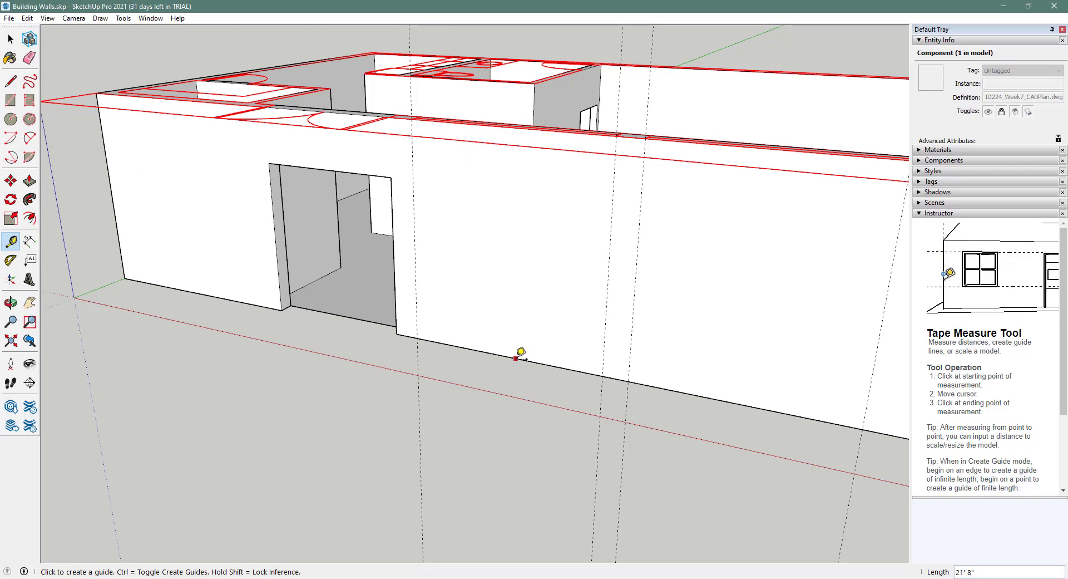
pyautogui.click(517, 358)
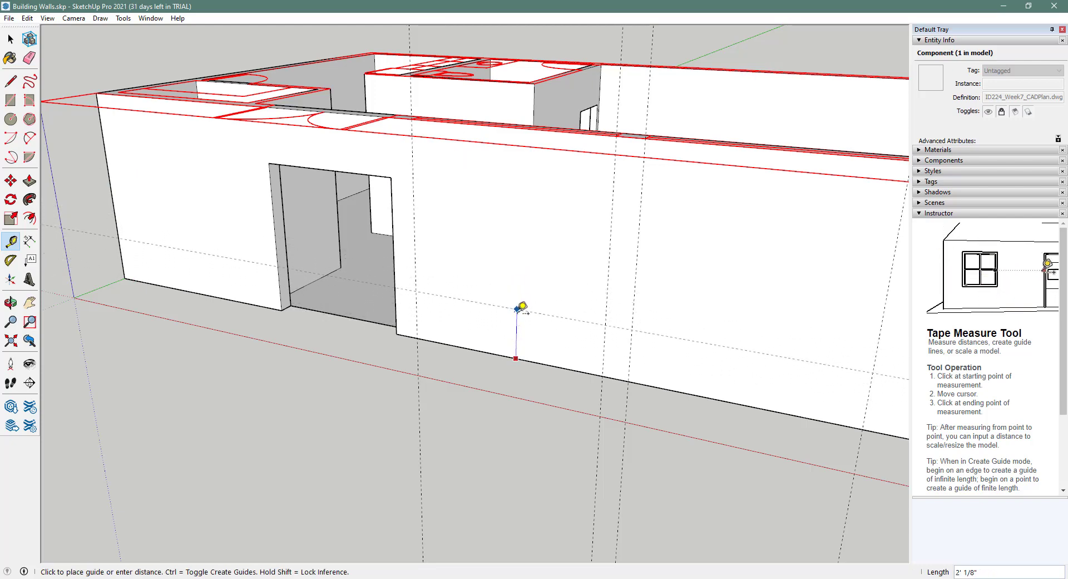
pyautogui.click(518, 315)
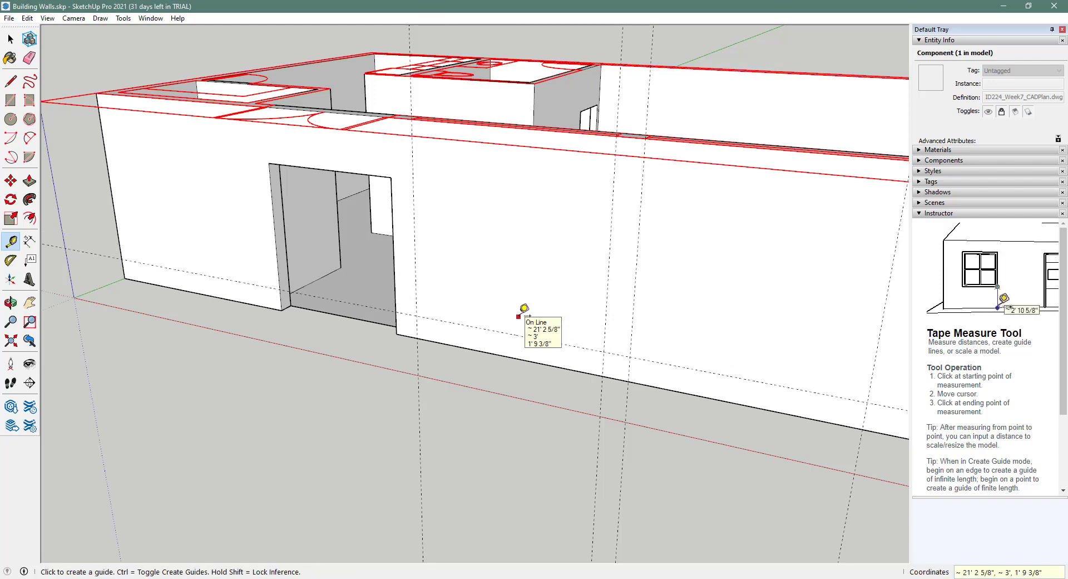
pyautogui.click(572, 132)
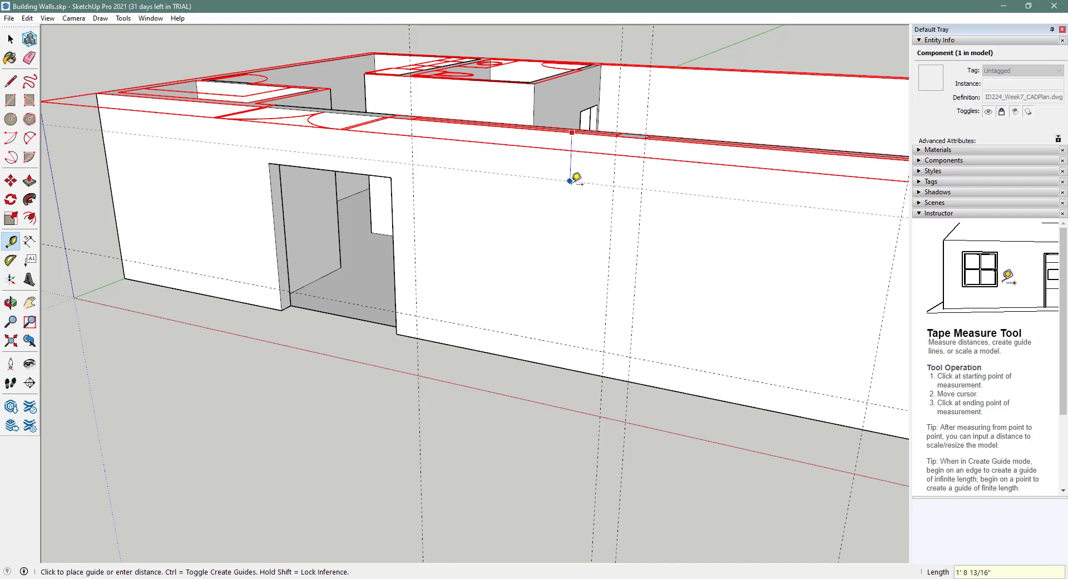
pyautogui.click(569, 203)
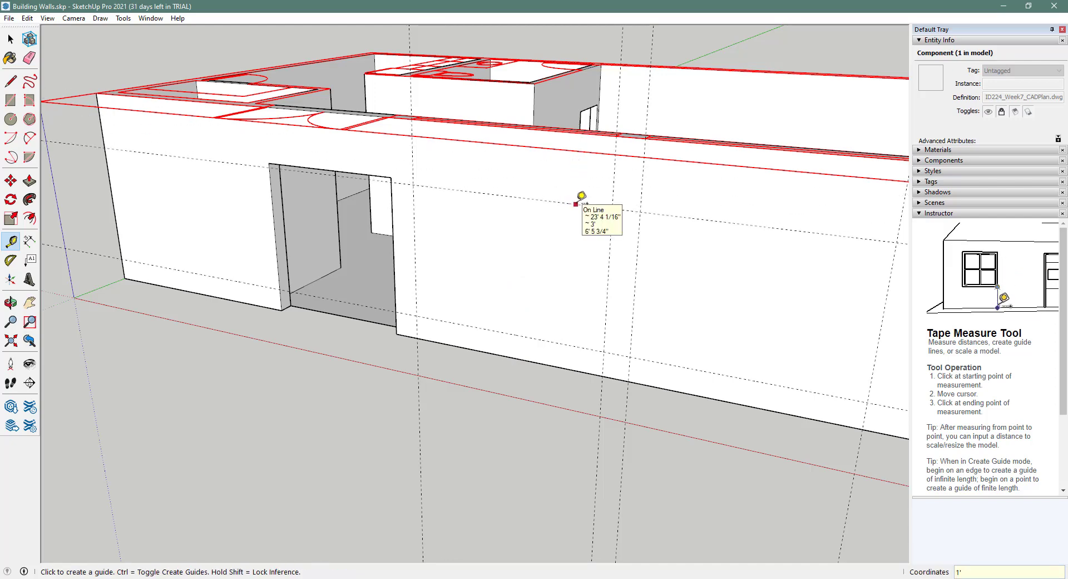
# Outline the first window, nearest the double-door opening, with lines through its four guide intersections
pyautogui.moveTo(581, 176); pyautogui.dragTo(566, 276, button='middle')
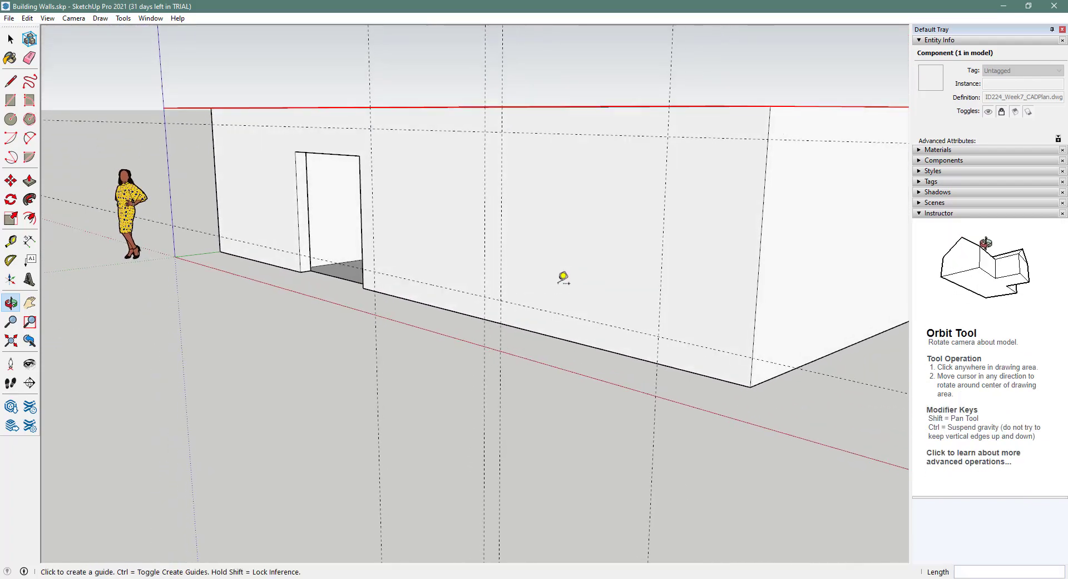
pyautogui.scroll(2, 535, 174)
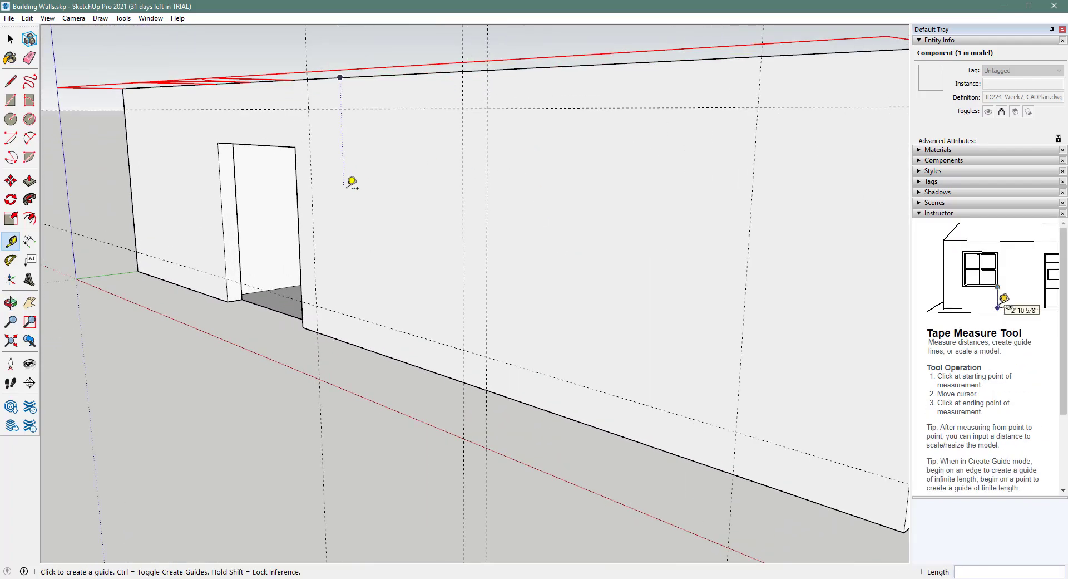
pyautogui.moveTo(353, 181)
pyautogui.mouseDown(button='middle')
pyautogui.moveTo(391, 194)
pyautogui.moveTo(372, 179)
pyautogui.mouseUp(button='middle')
pyautogui.click(10, 81)
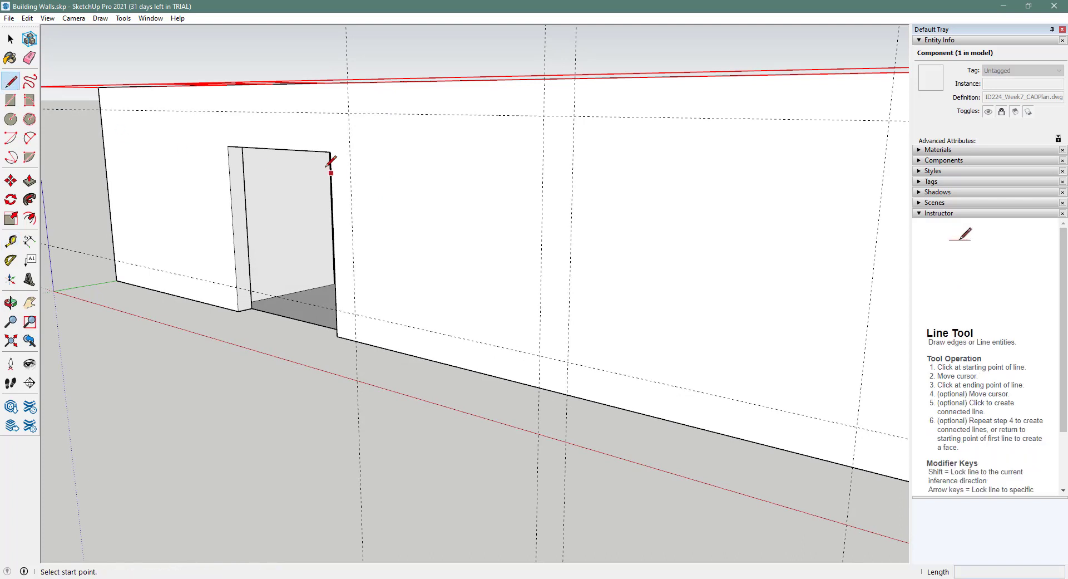
pyautogui.click(349, 113)
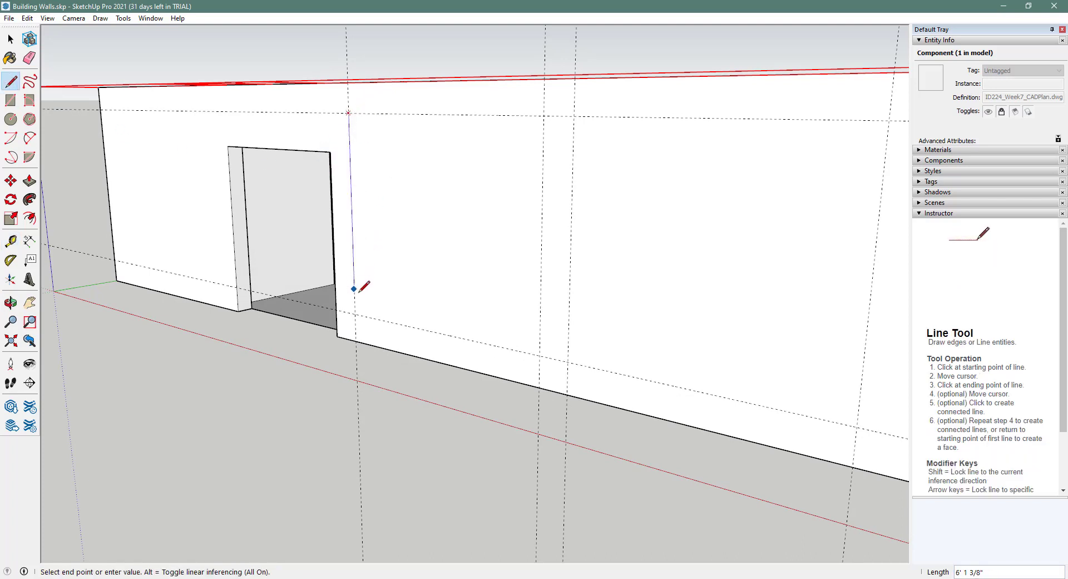
pyautogui.click(355, 314)
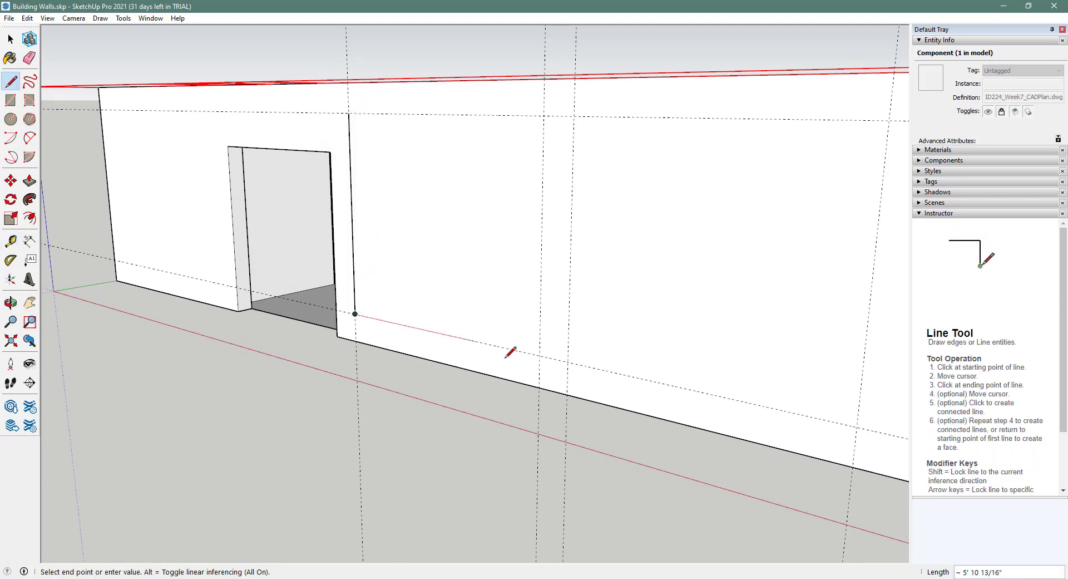
pyautogui.click(540, 355)
pyautogui.click(543, 116)
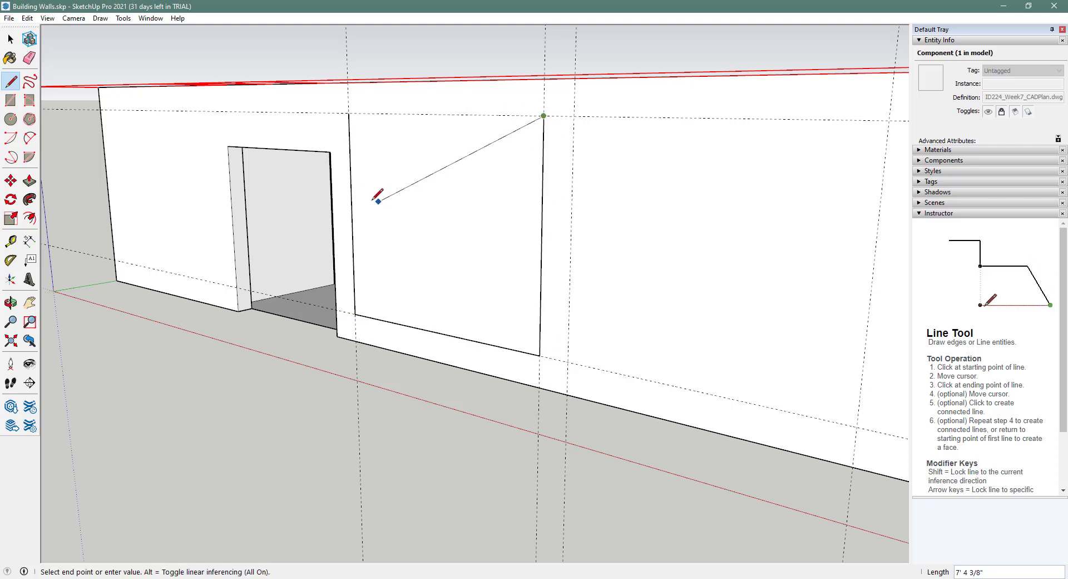
pyautogui.click(348, 113)
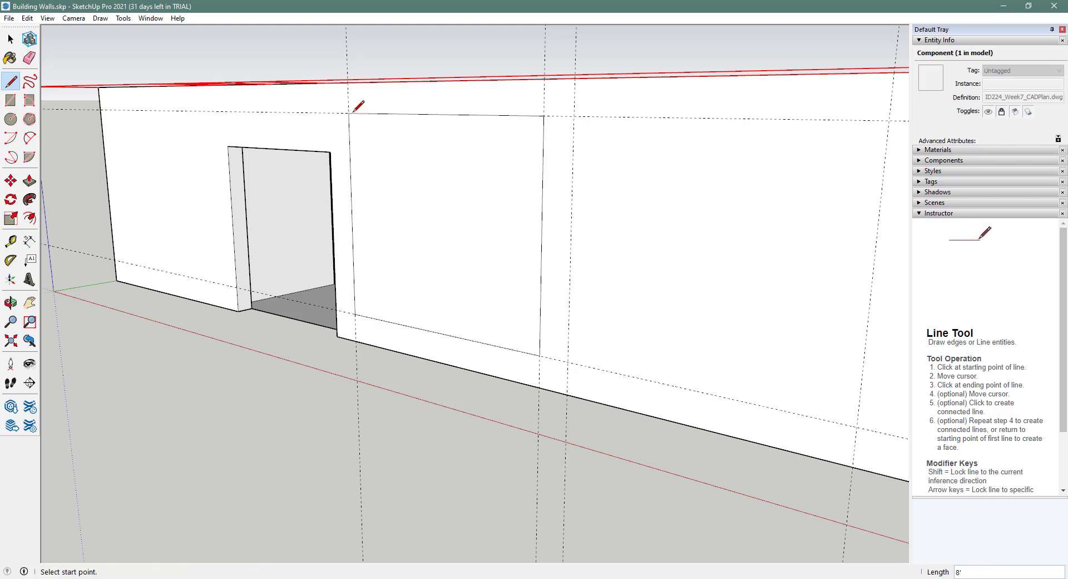
# Push the first window's face 8" through the front wall to cut the opening
pyautogui.click(29, 180)
pyautogui.click(436, 306)
pyautogui.click(448, 301)
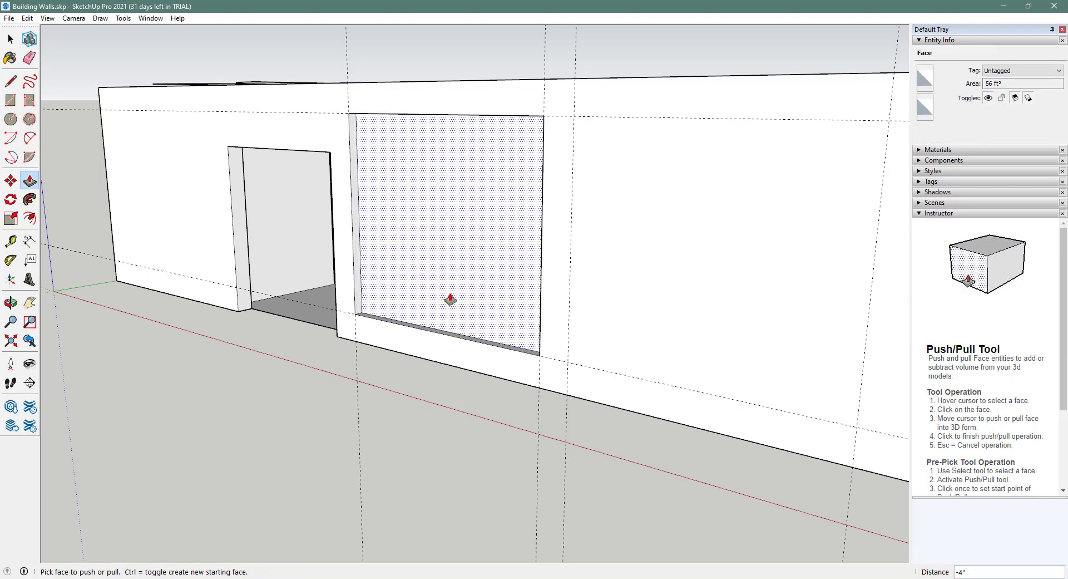
pyautogui.click(450, 299)
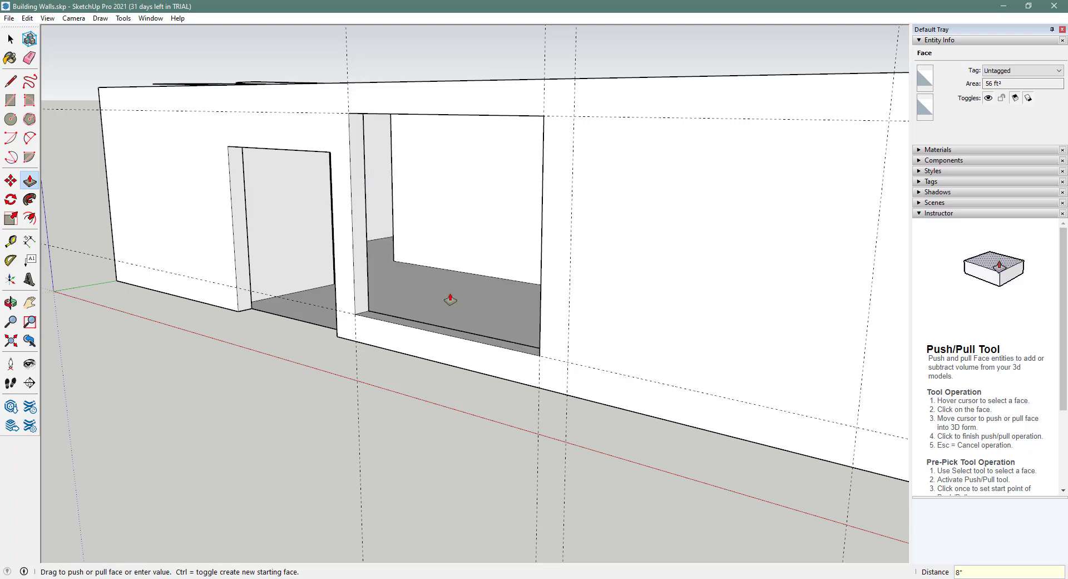
pyautogui.click(532, 338)
# Outline the second window on the front wall with lines through its four guide intersections
pyautogui.press('l')
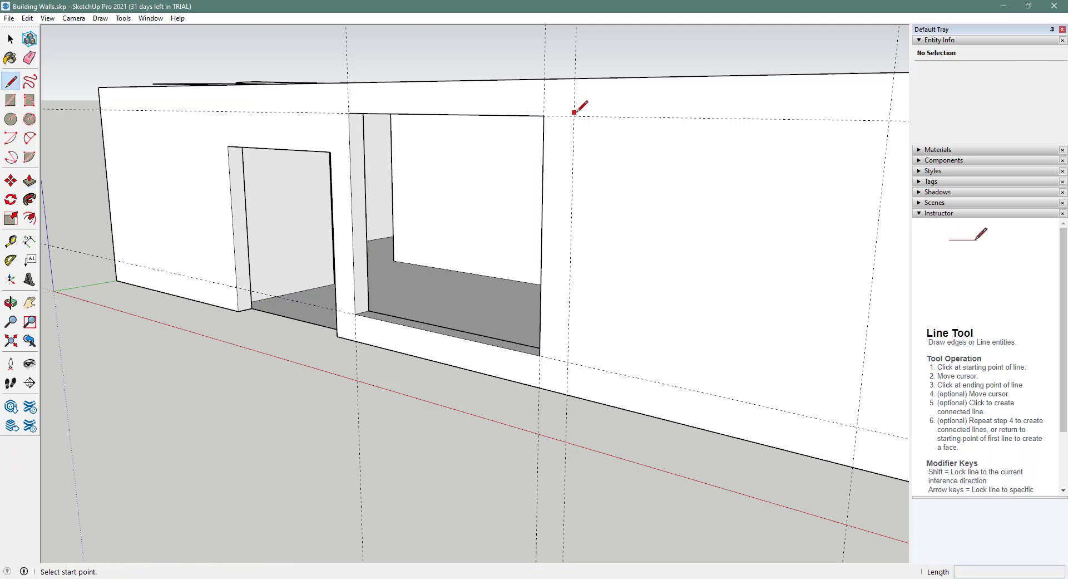
pyautogui.click(574, 115)
pyautogui.click(567, 362)
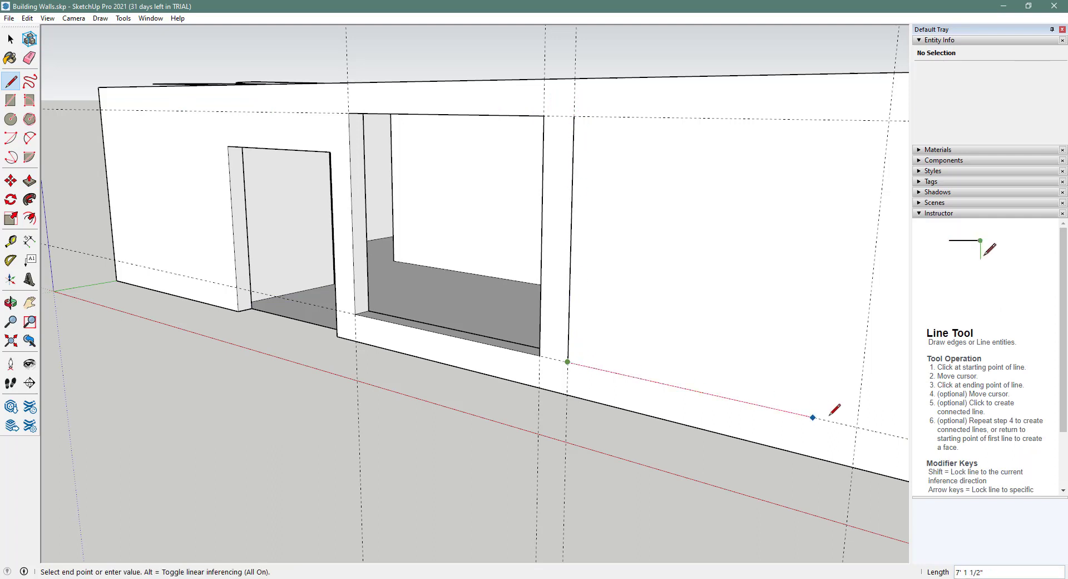
pyautogui.click(857, 427)
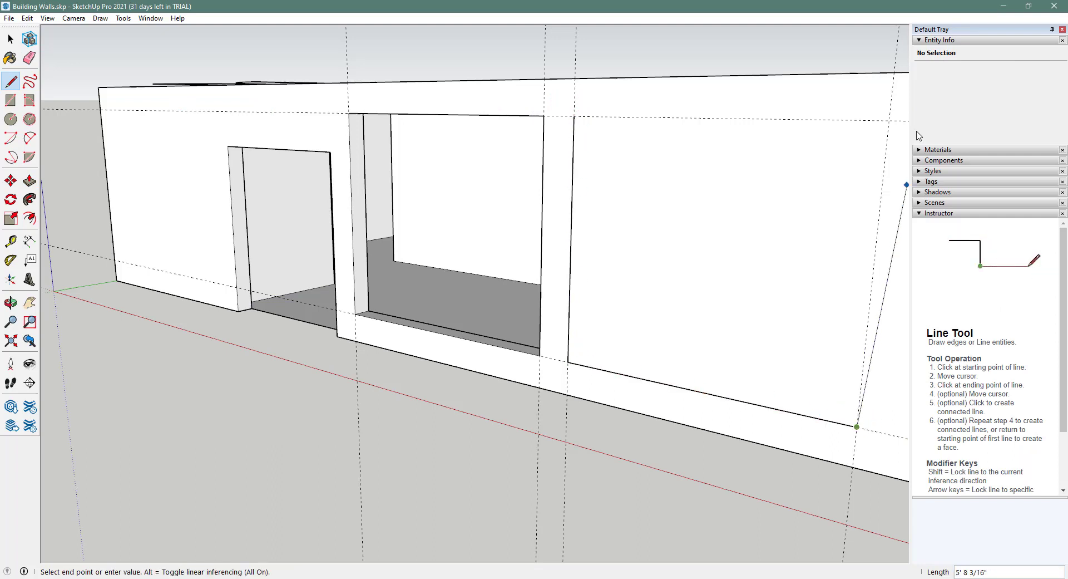
pyautogui.click(889, 121)
pyautogui.click(574, 116)
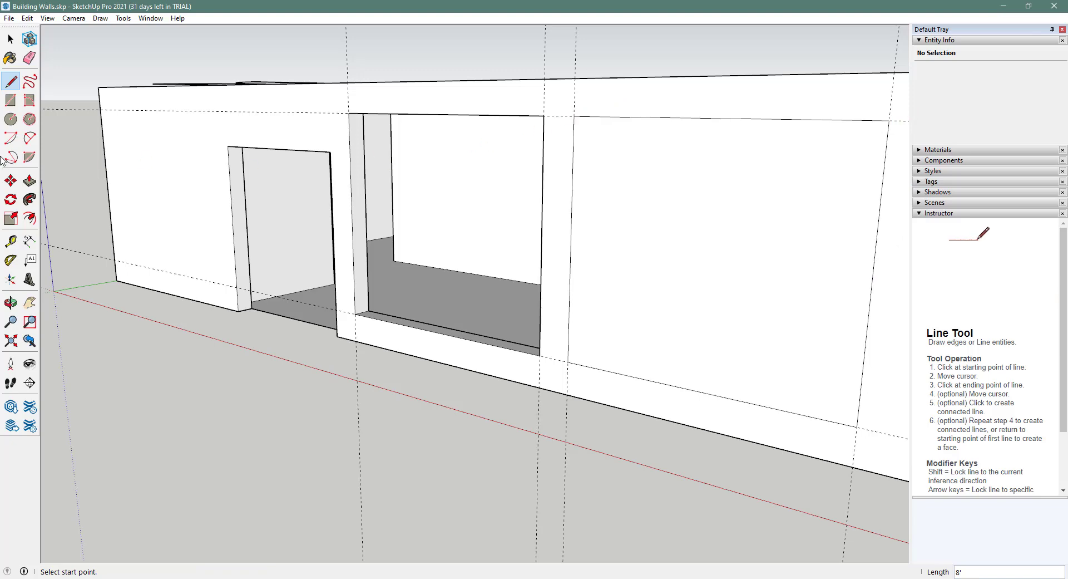
# Push the second window's face 8" through the front wall to cut the opening
pyautogui.click(29, 180)
pyautogui.click(618, 311)
pyautogui.click(620, 307)
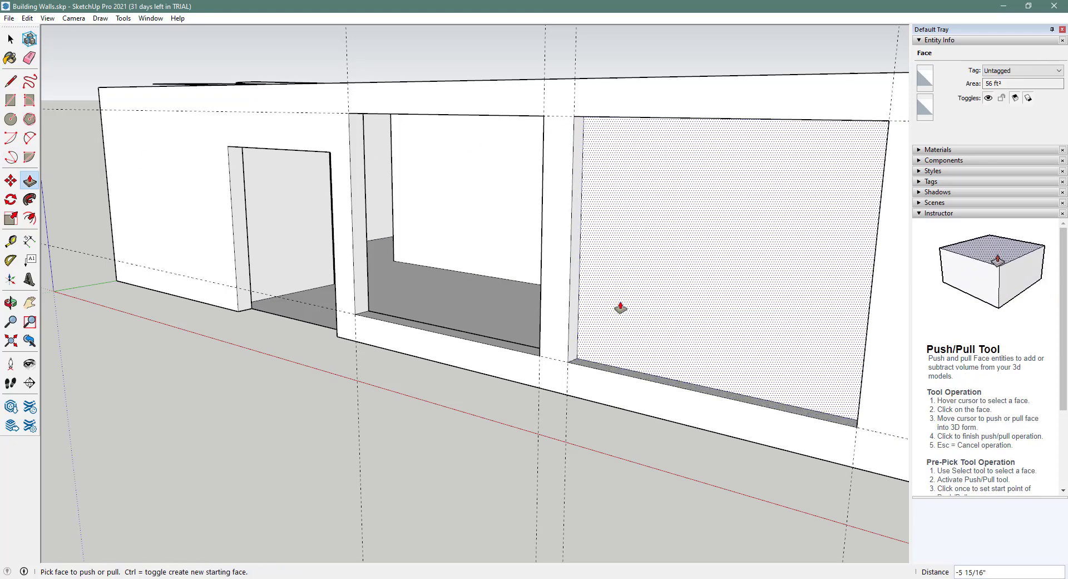
pyautogui.write('8')
pyautogui.press('Return')
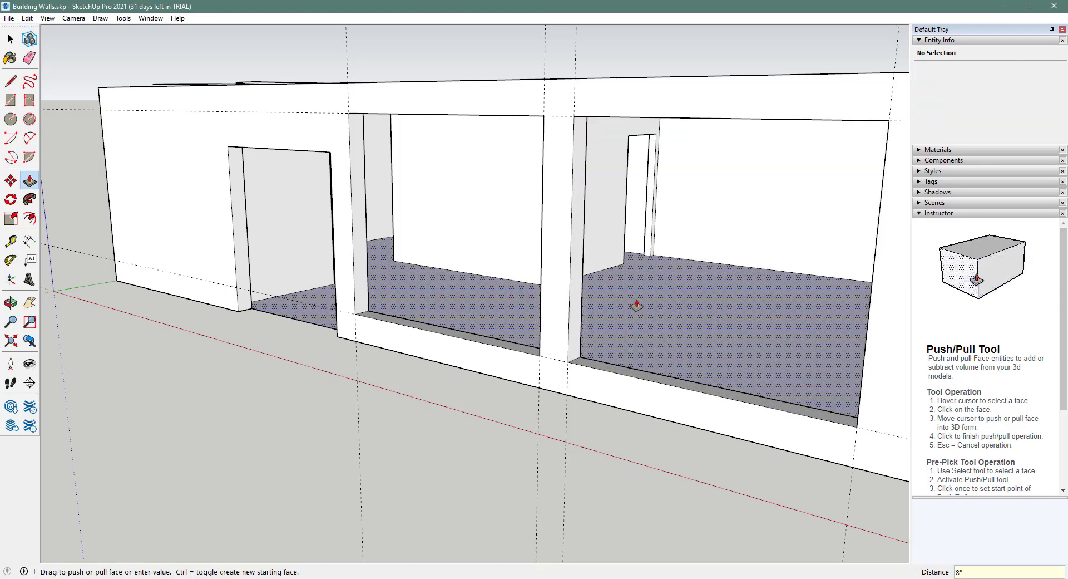
pyautogui.scroll(-3, 636, 306)
pyautogui.moveTo(627, 300); pyautogui.dragTo(558, 362, button='middle')
pyautogui.click(670, 274)
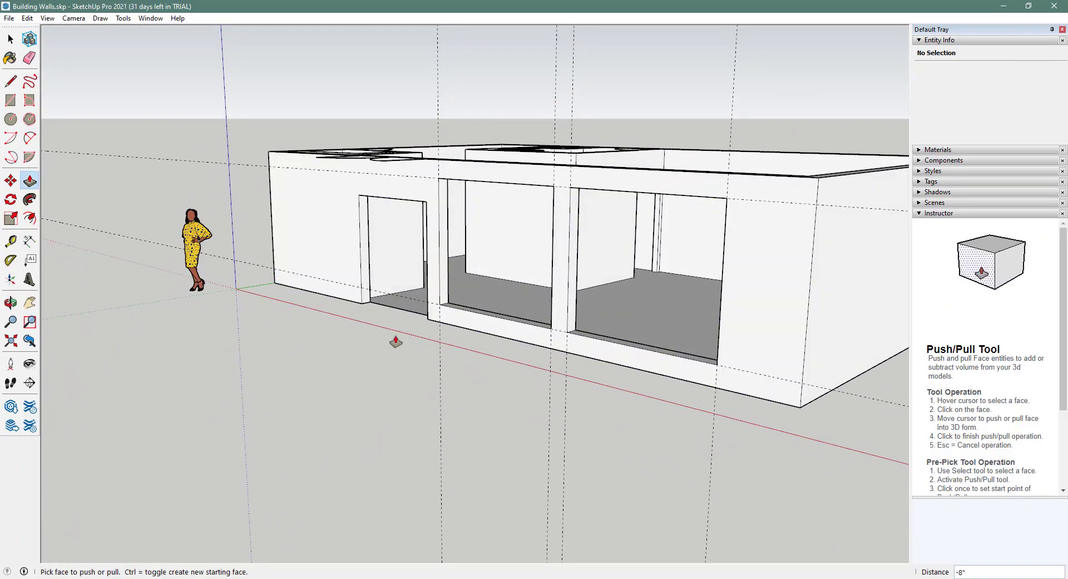